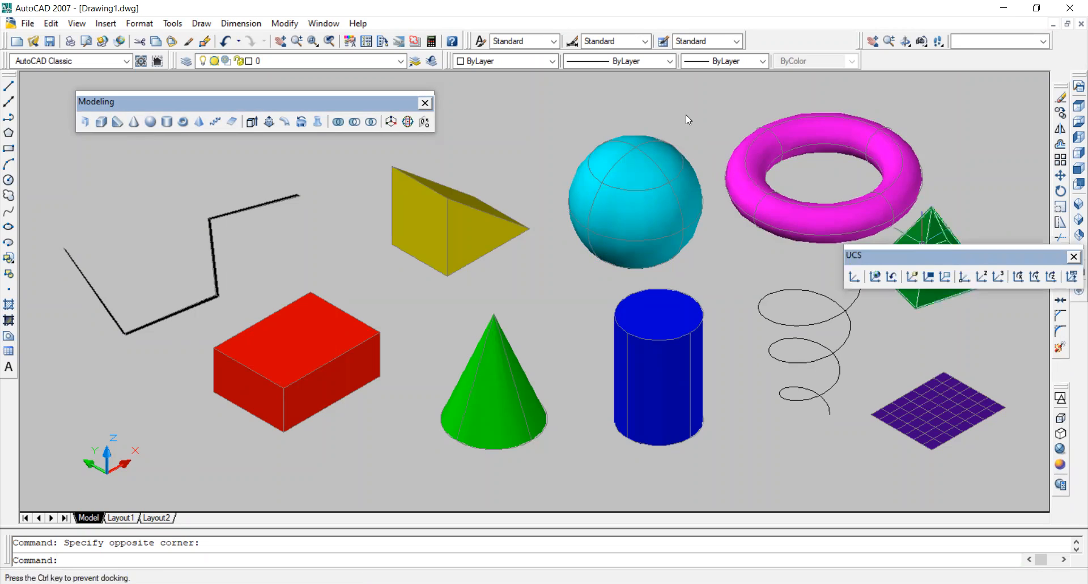
Step: Move the UCS toolbar above the sphere and set the coordinate system to World
left_click_drag(685, 114, 687, 114)
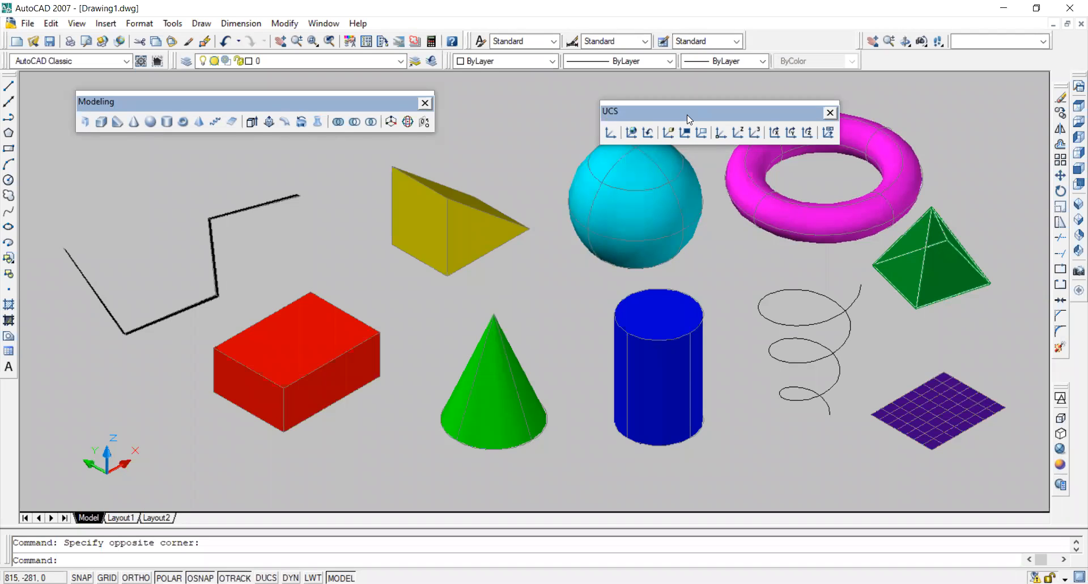
left_click(630, 133)
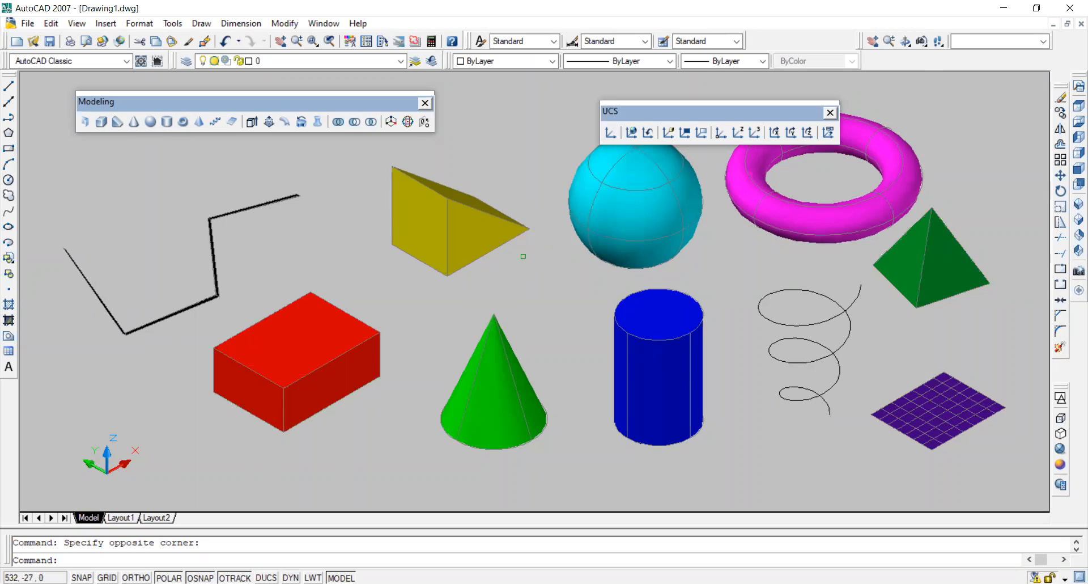
scroll(523, 256, "down", 3)
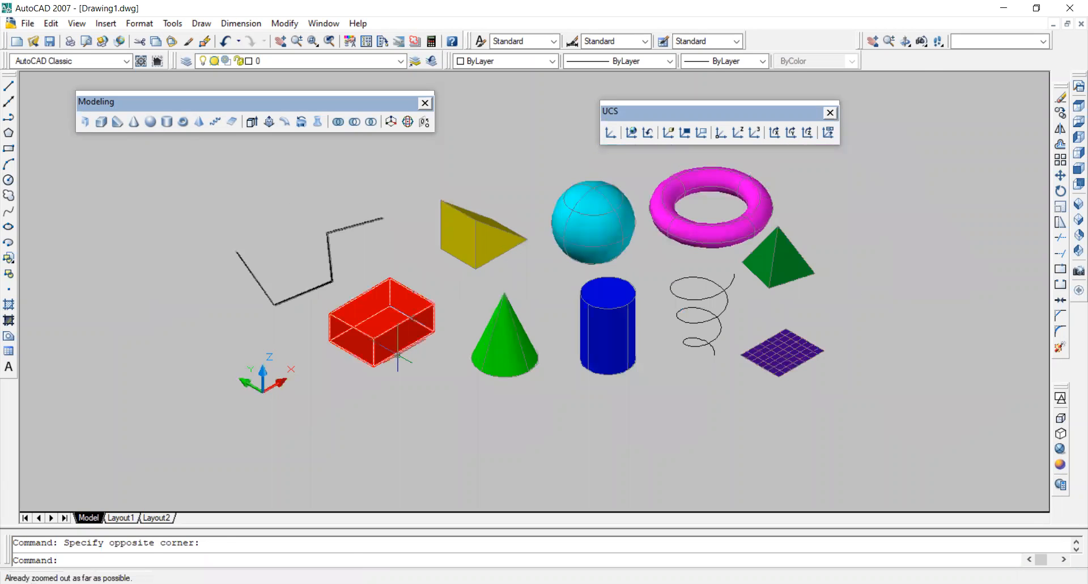
scroll(400, 382, "up", 3)
scroll(400, 386, "down", 2)
scroll(399, 385, "down", 2)
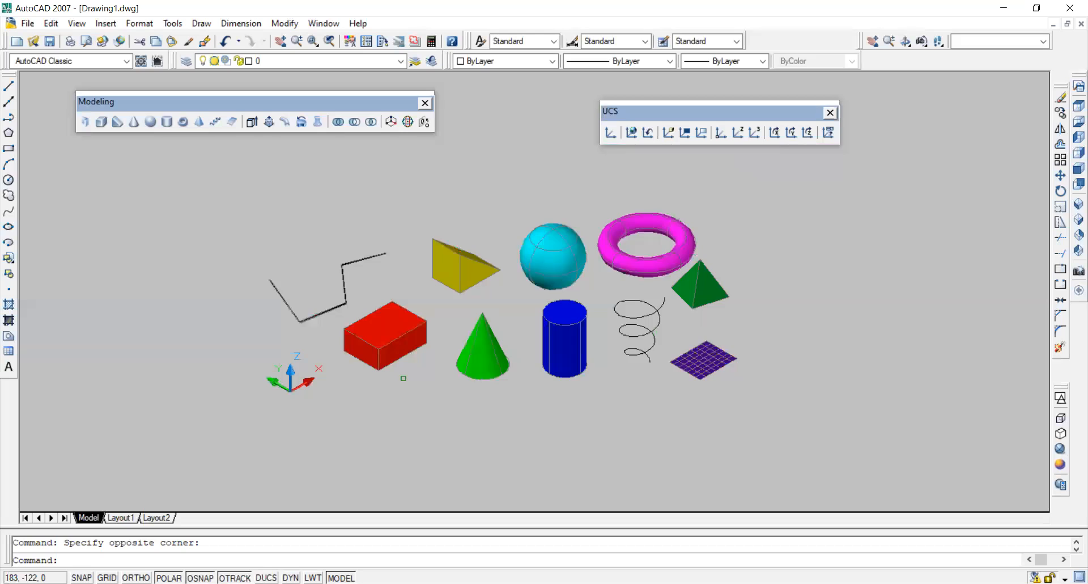
scroll(402, 380, "up", 2)
left_click(633, 134)
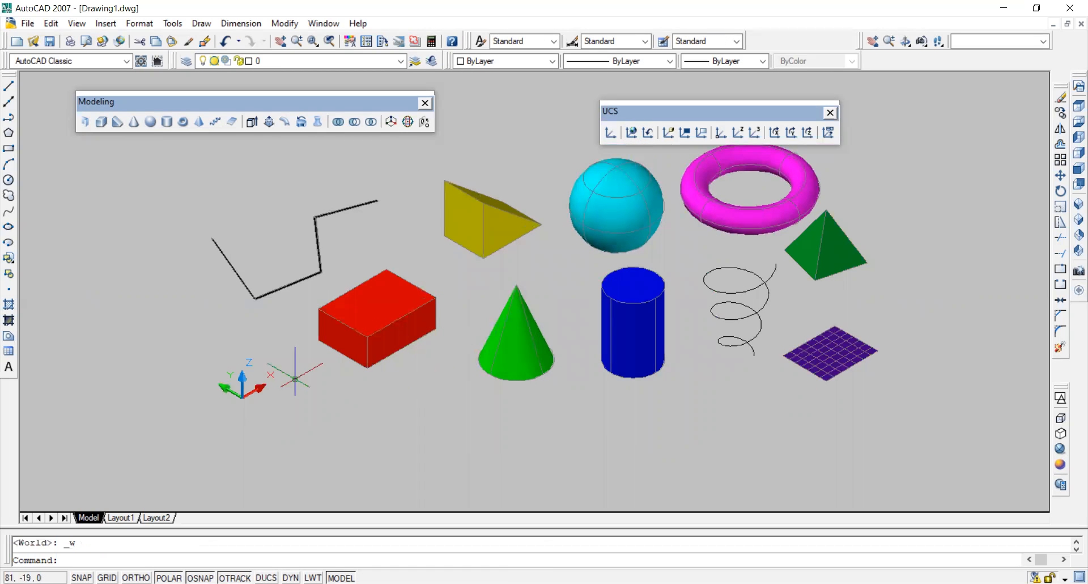
scroll(417, 384, "up", 2)
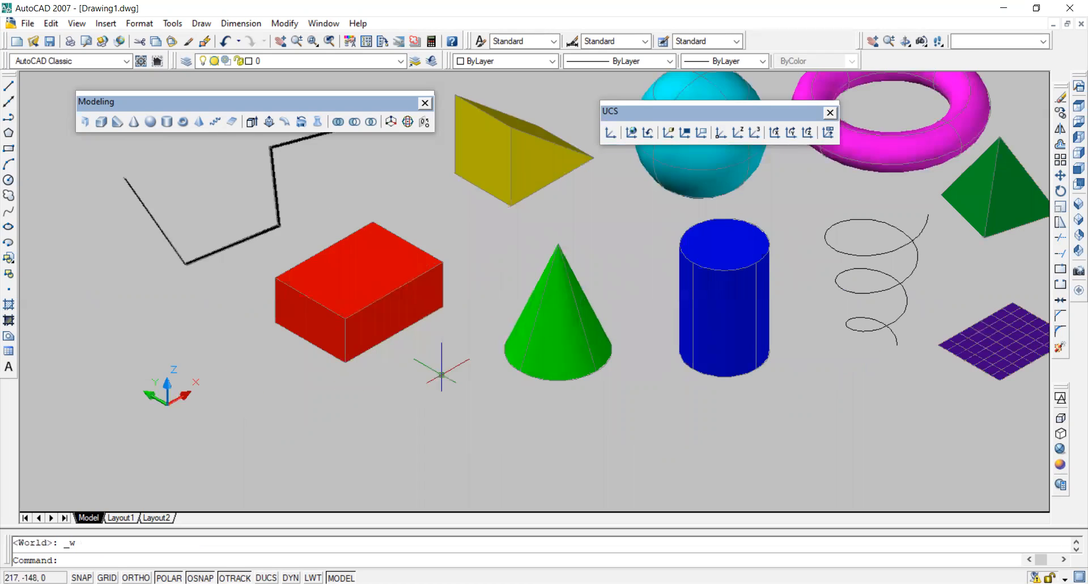
scroll(441, 367, "down", 2)
scroll(546, 326, "up", 2)
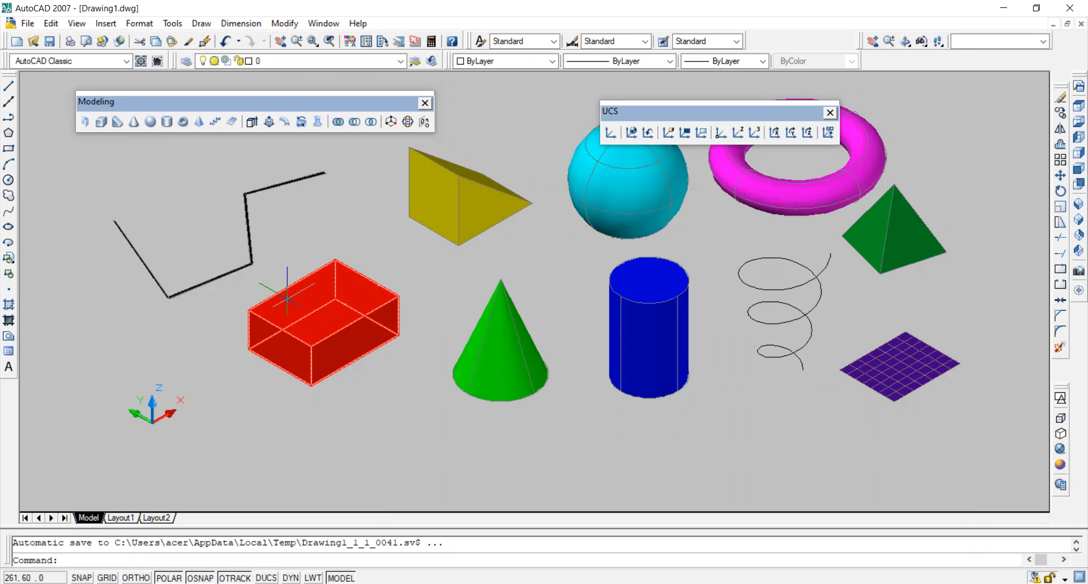
Step: Align the UCS with the red box's top face using Face UCS and accept the orientation
left_click(669, 132)
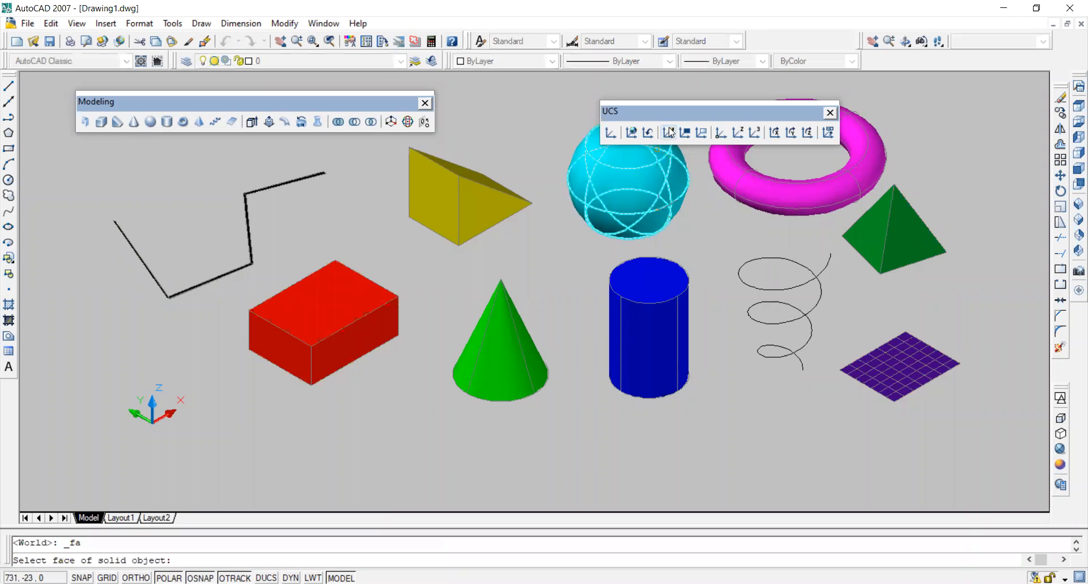
left_click(279, 309)
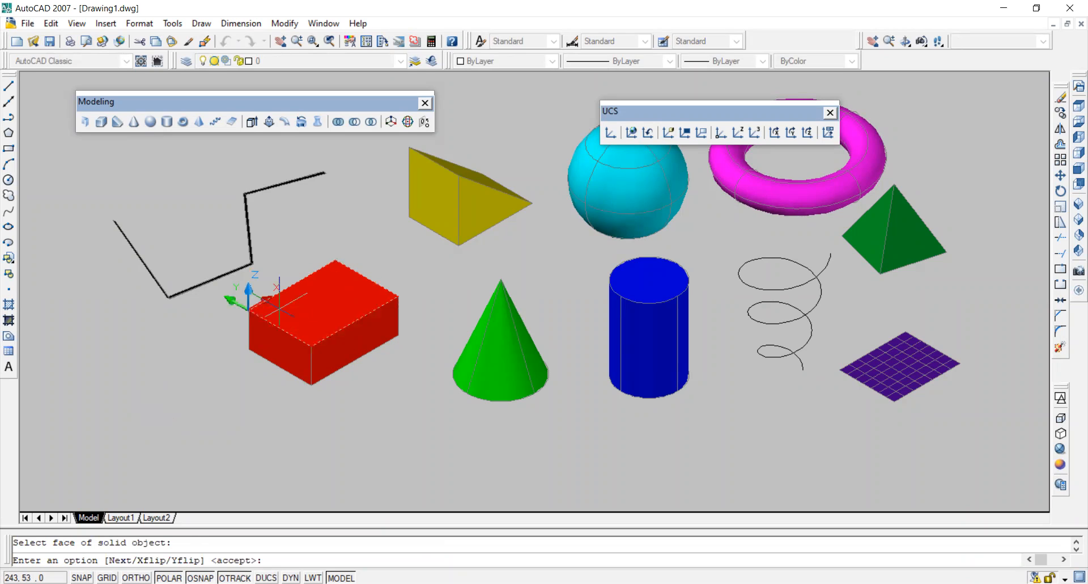
key("Return")
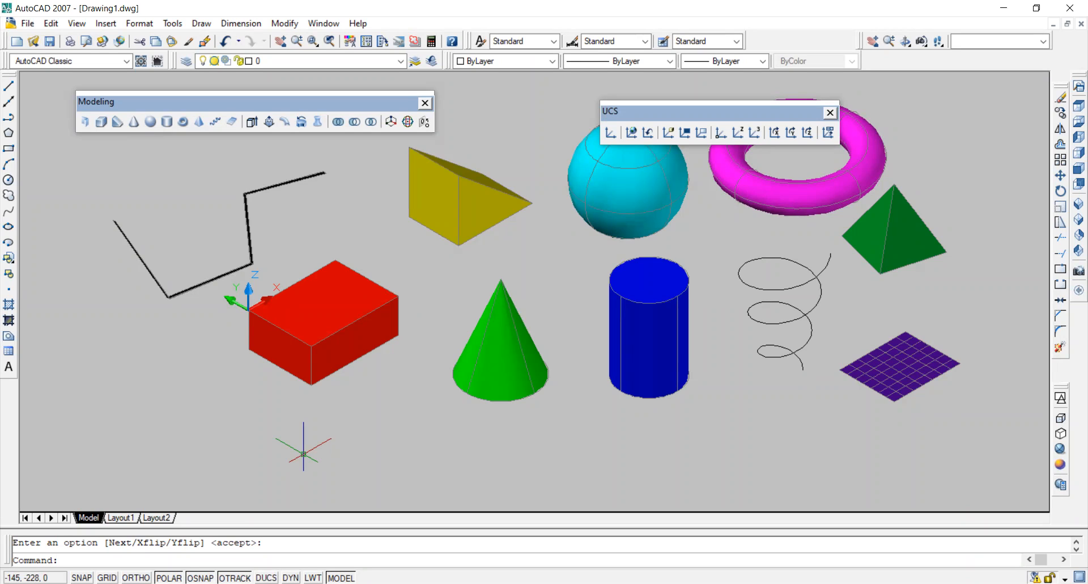
Step: Align the UCS with the yellow wedge's vertical rectangular face and accept the orientation
left_click(668, 133)
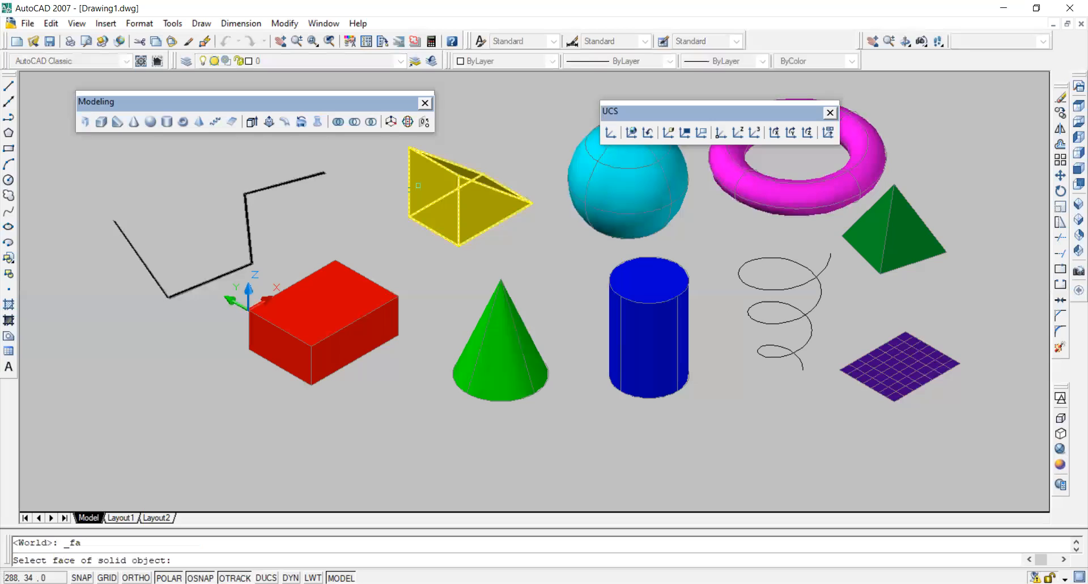
left_click(419, 186)
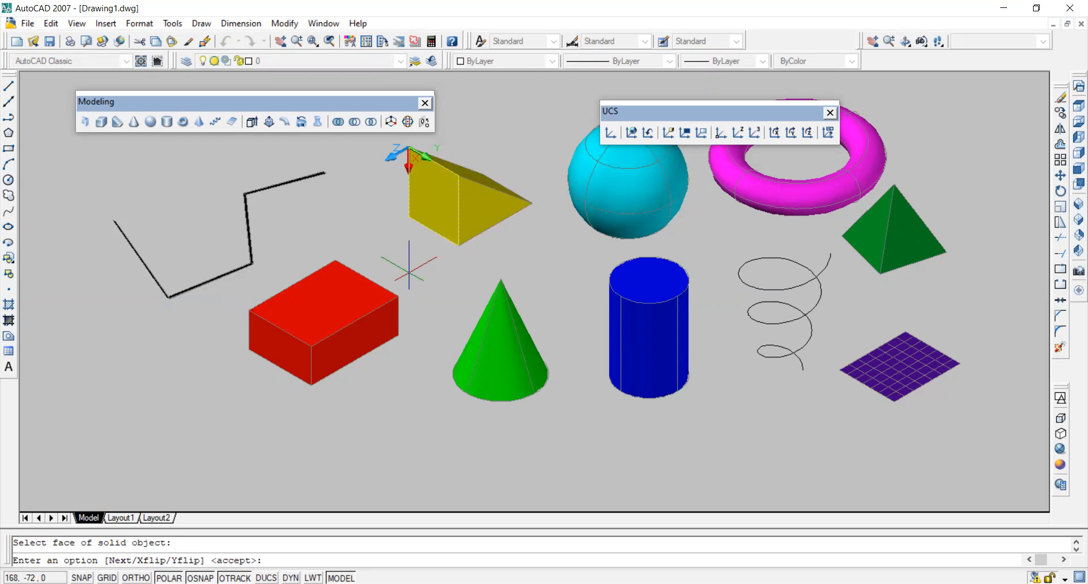
key("Return")
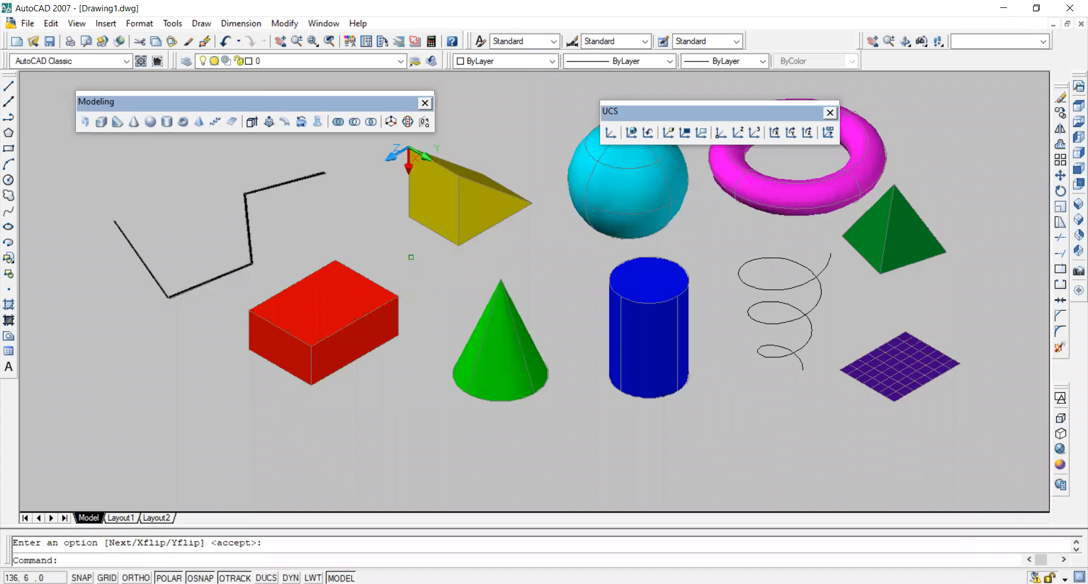
Step: Align the UCS with the blue cylinder's circular top face and accept the orientation
left_click(669, 135)
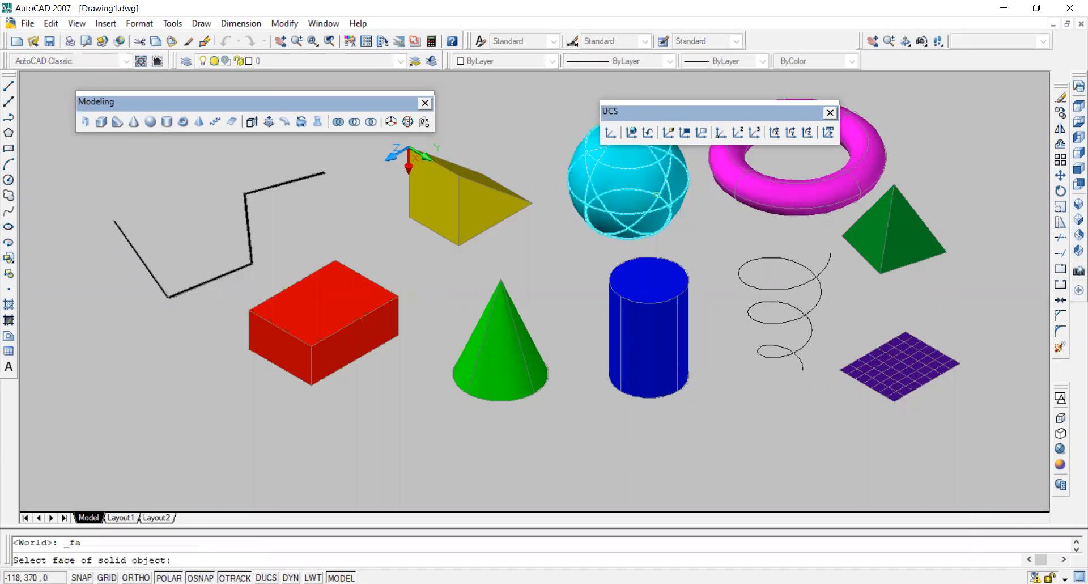
left_click(659, 284)
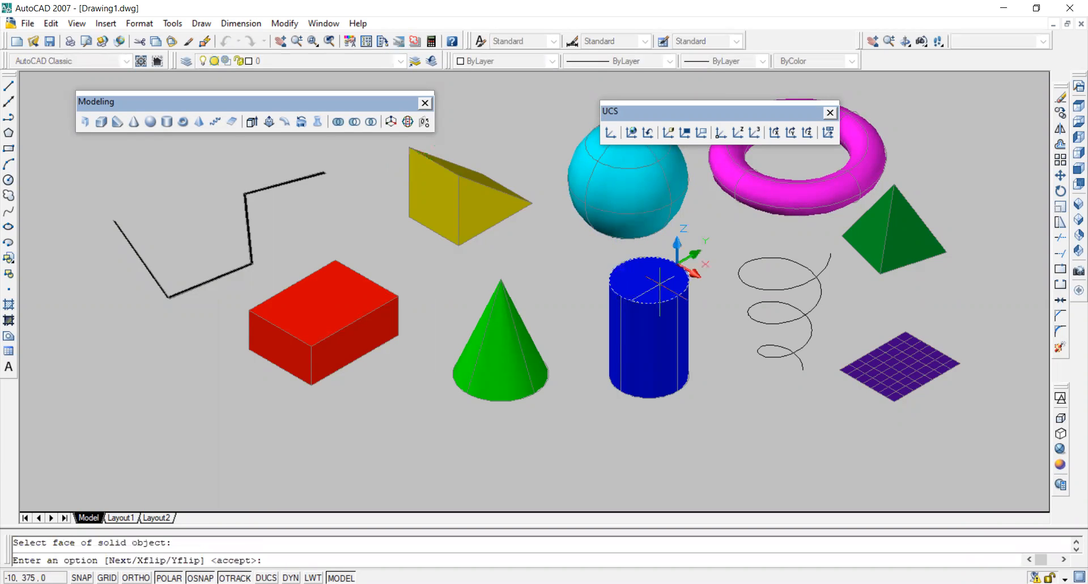
key("Return")
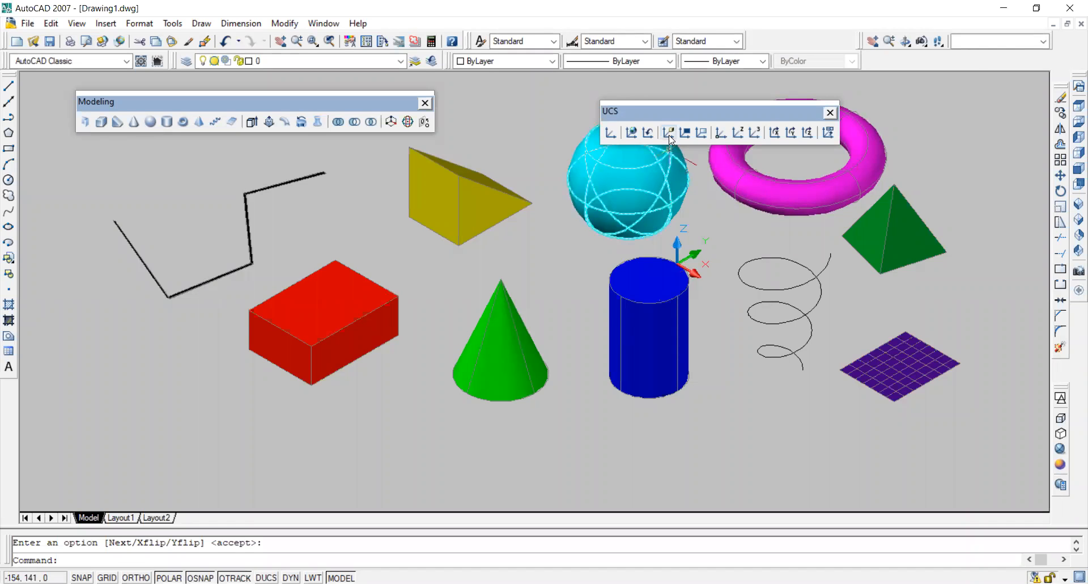
Step: Try to align the UCS with the curved faces of the cyan sphere and the green cone
left_click(670, 138)
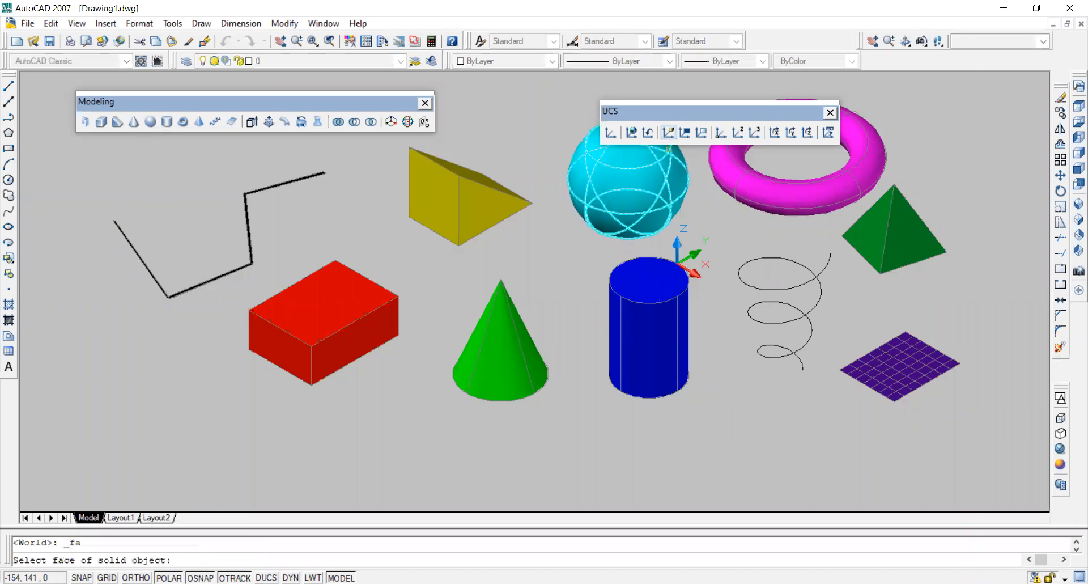
left_click(645, 194)
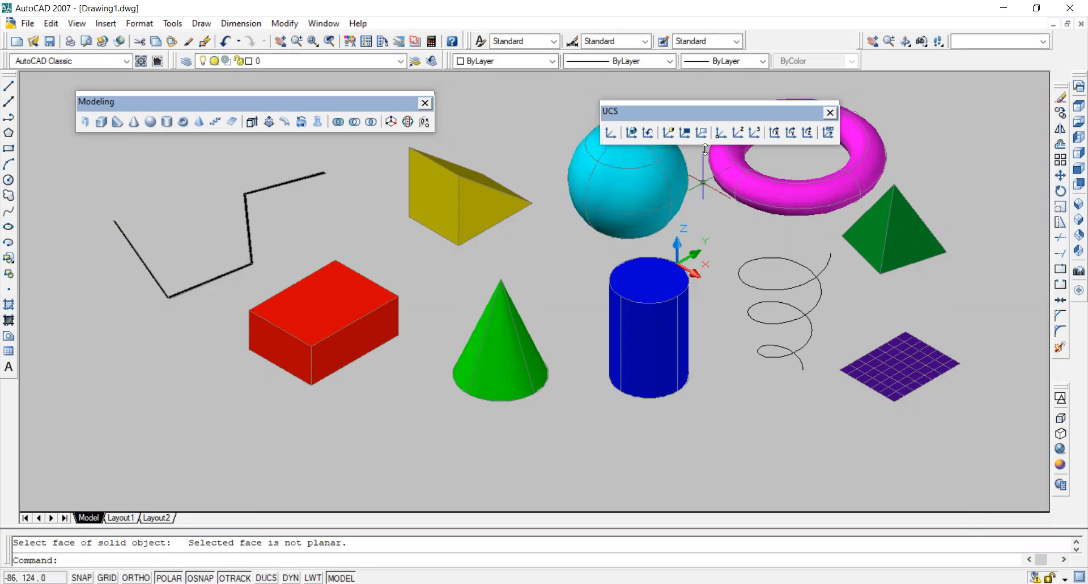
left_click(667, 133)
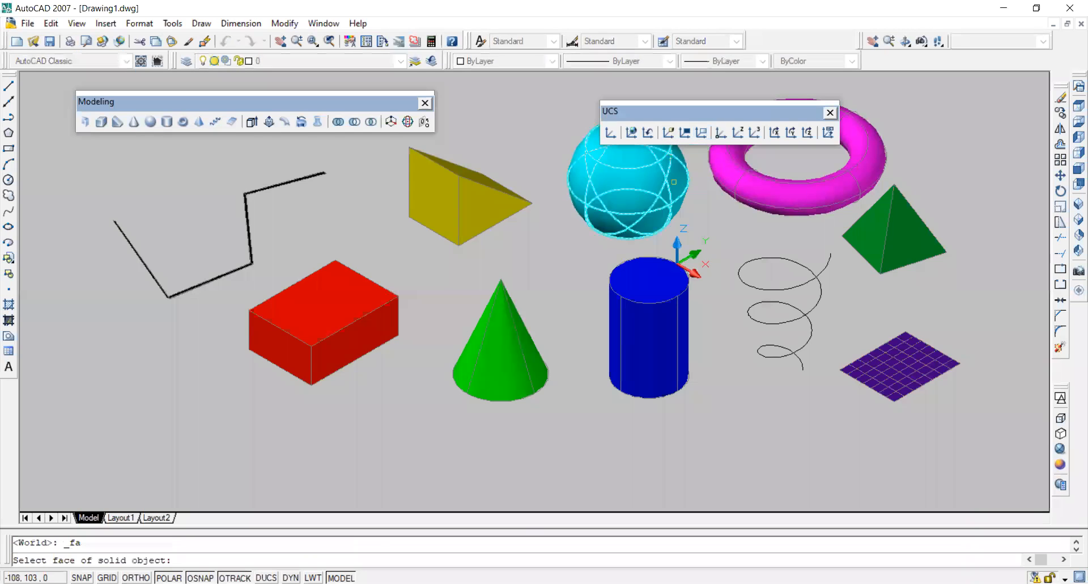
left_click(670, 188)
left_click(667, 133)
left_click(516, 332)
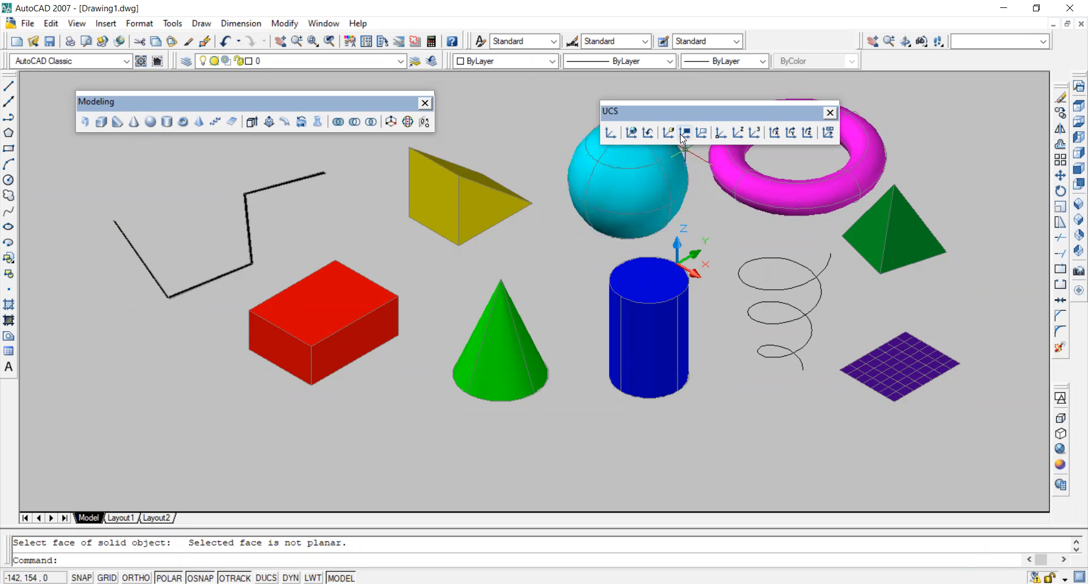
Step: Align the UCS with a sloping side face of the green pyramid and accept the orientation
left_click(685, 132)
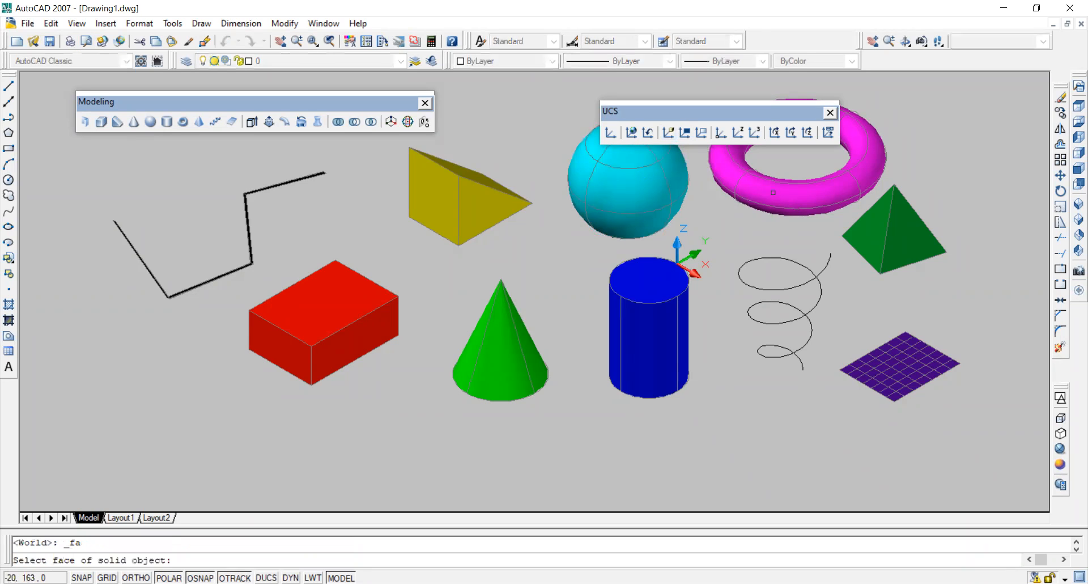
left_click(874, 231)
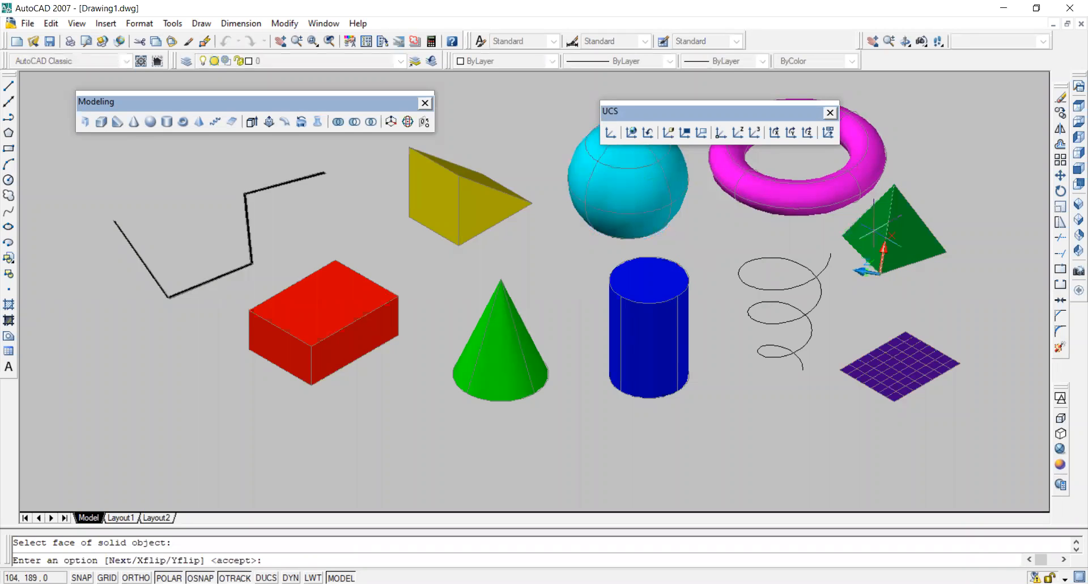
key("Return")
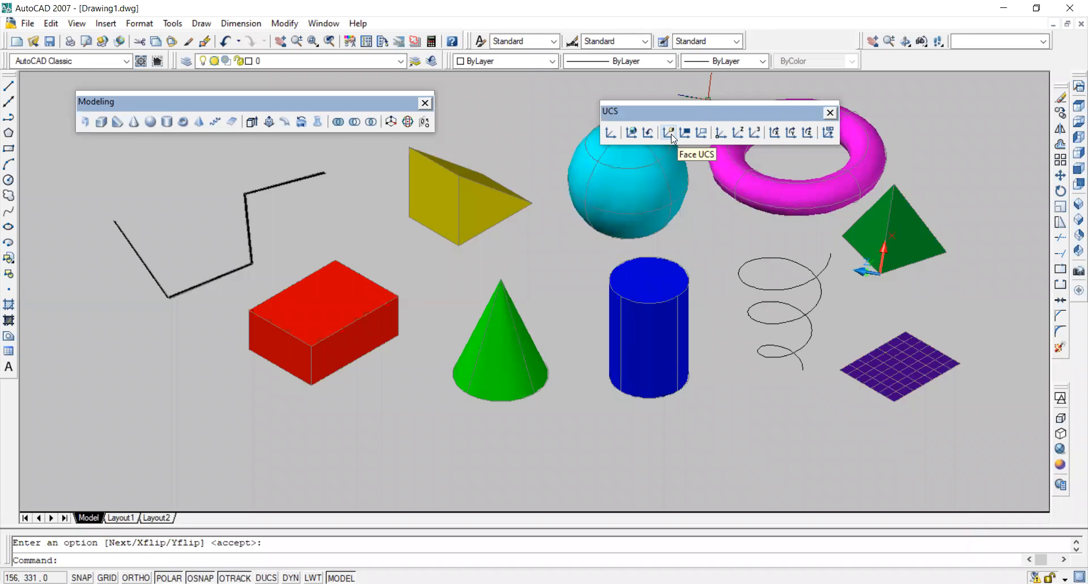
Step: Erase all objects in the drawing and reset the UCS to World
key("ctrl+a")
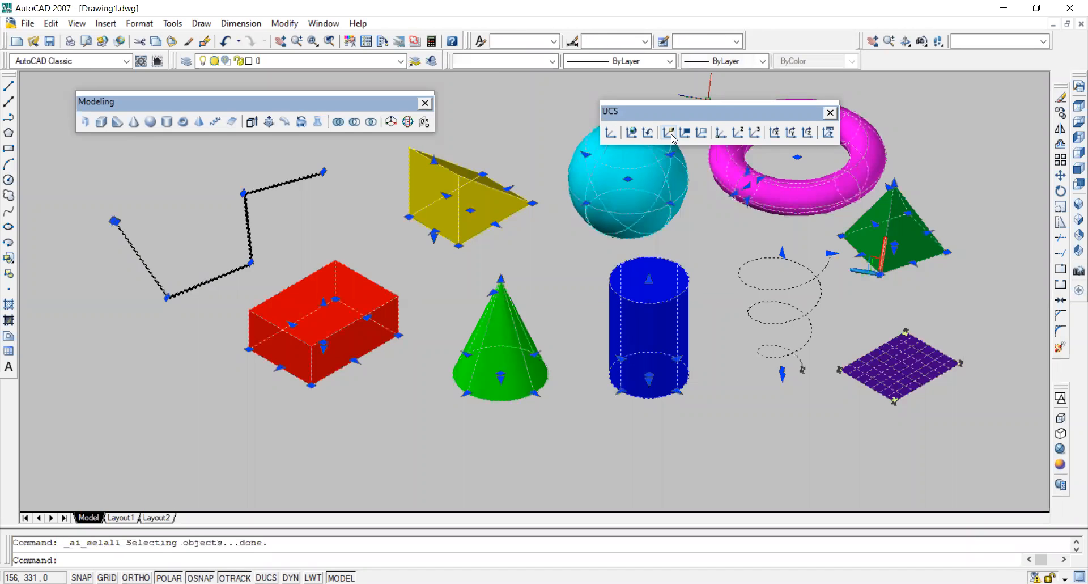
key("Delete")
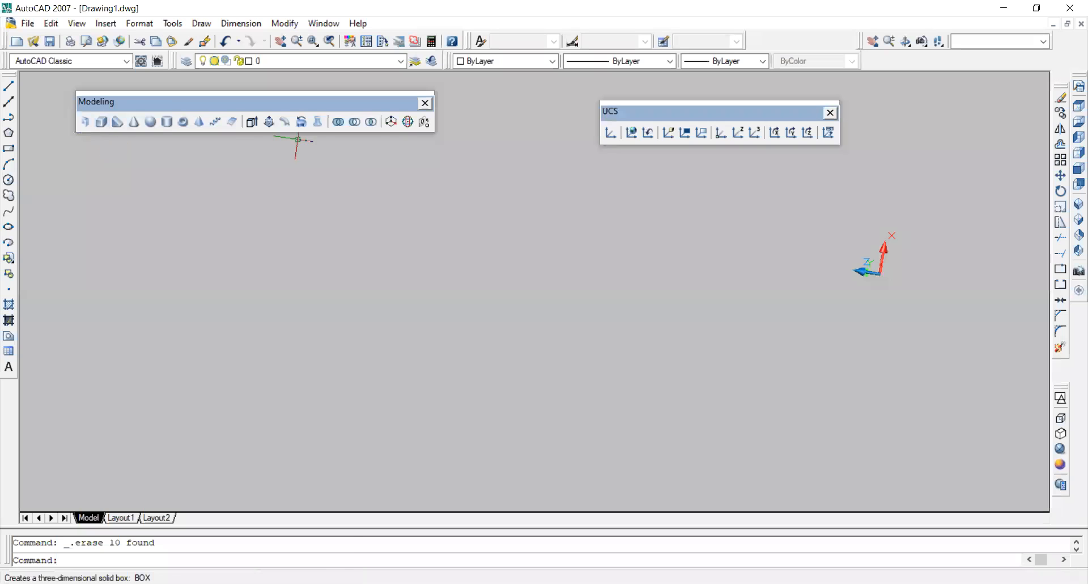
left_click(630, 134)
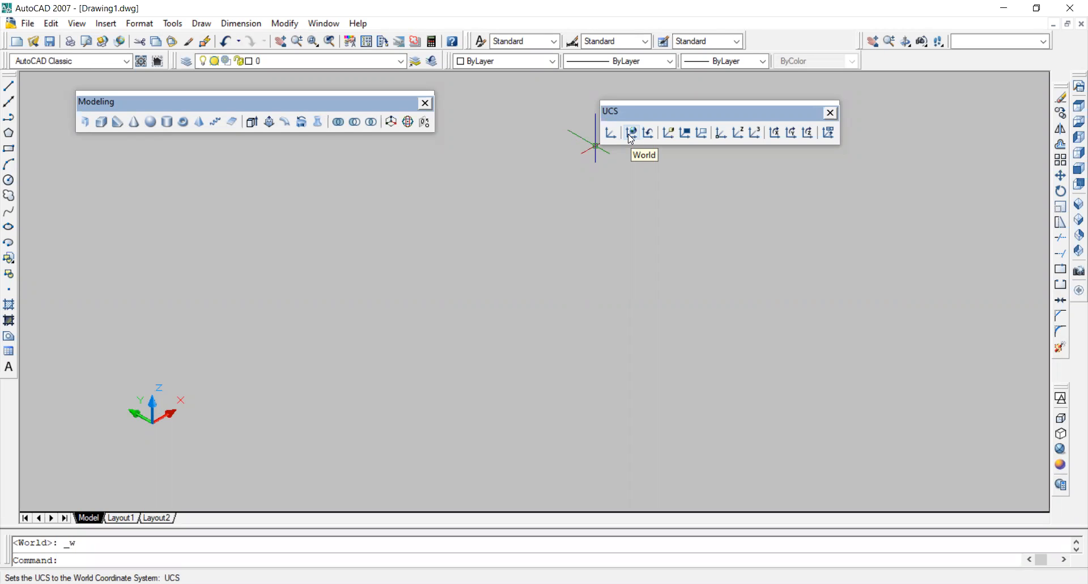
Step: Draw a solid box in the middle of the empty drawing area by picking its base corners and height
left_click(102, 122)
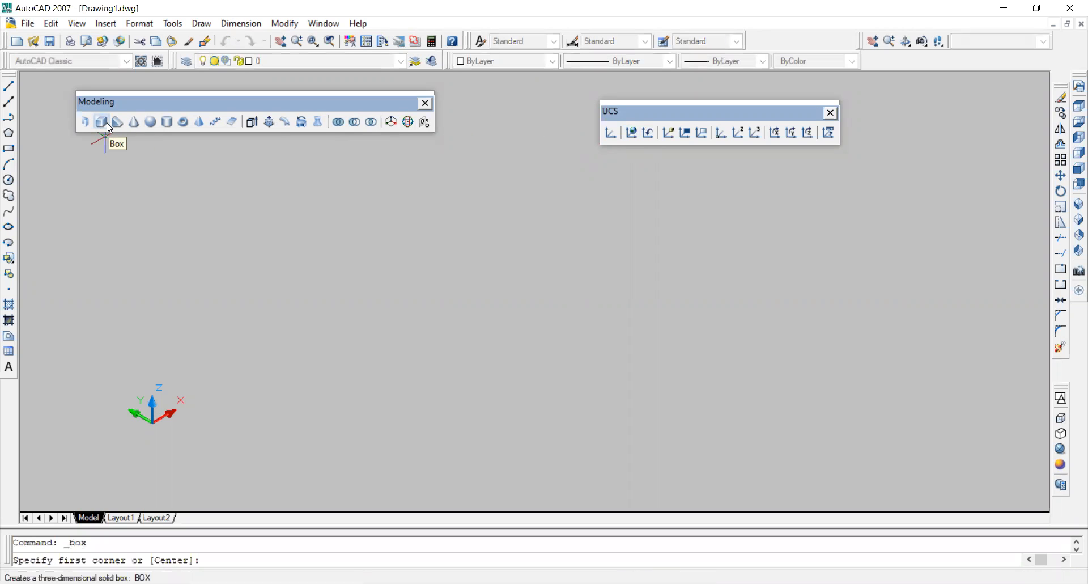
left_click(323, 365)
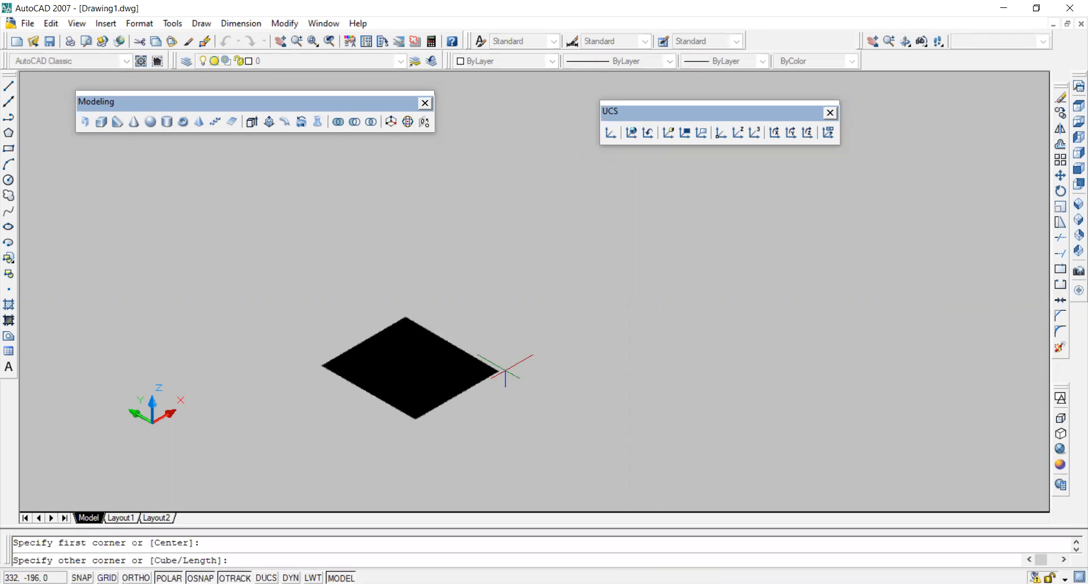
left_click(625, 329)
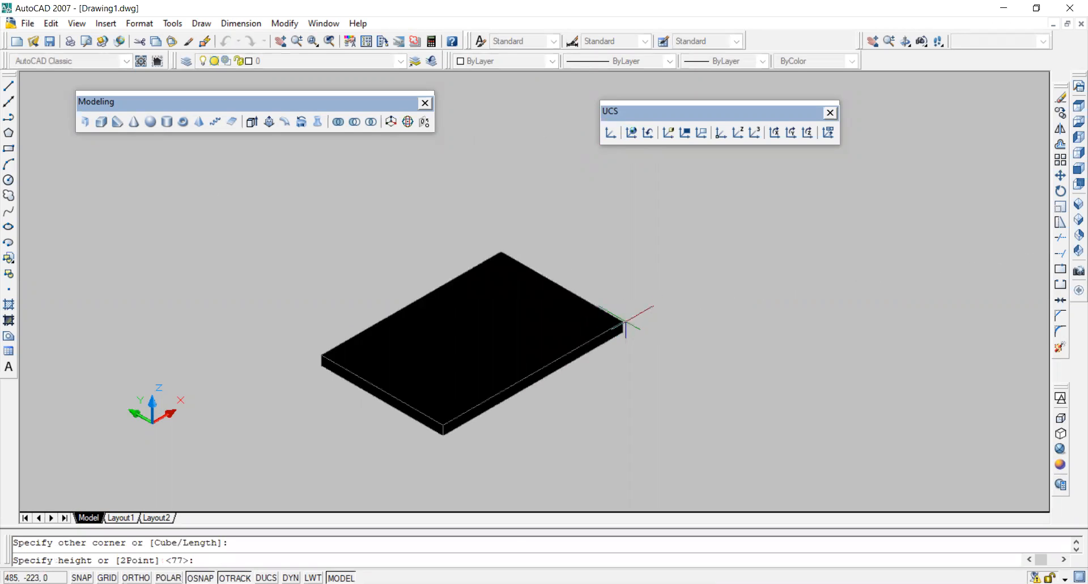
left_click(636, 231)
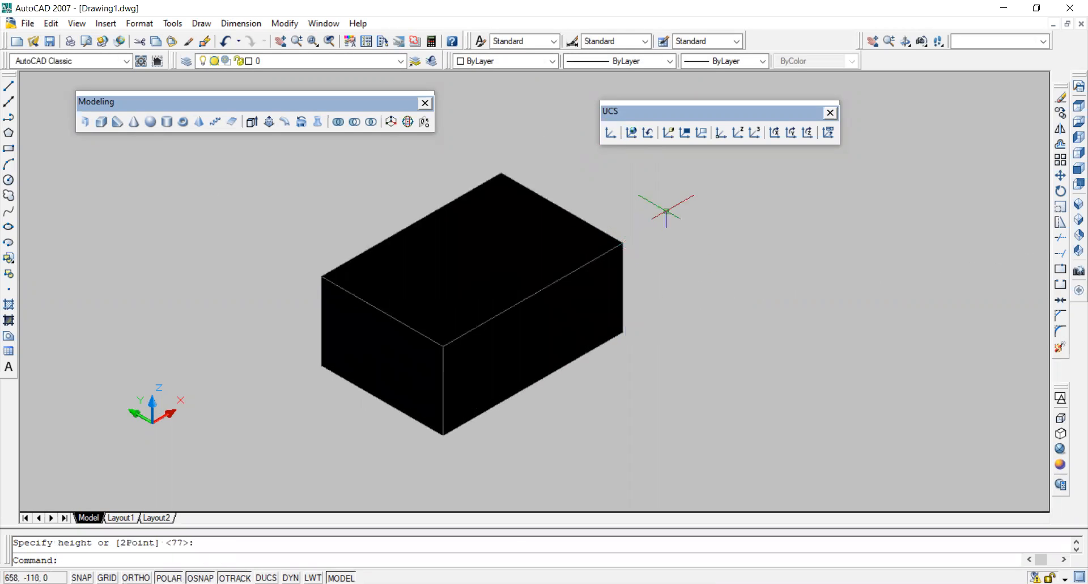
Step: Change the new box's colour to Red and clear the selection
left_click(511, 177)
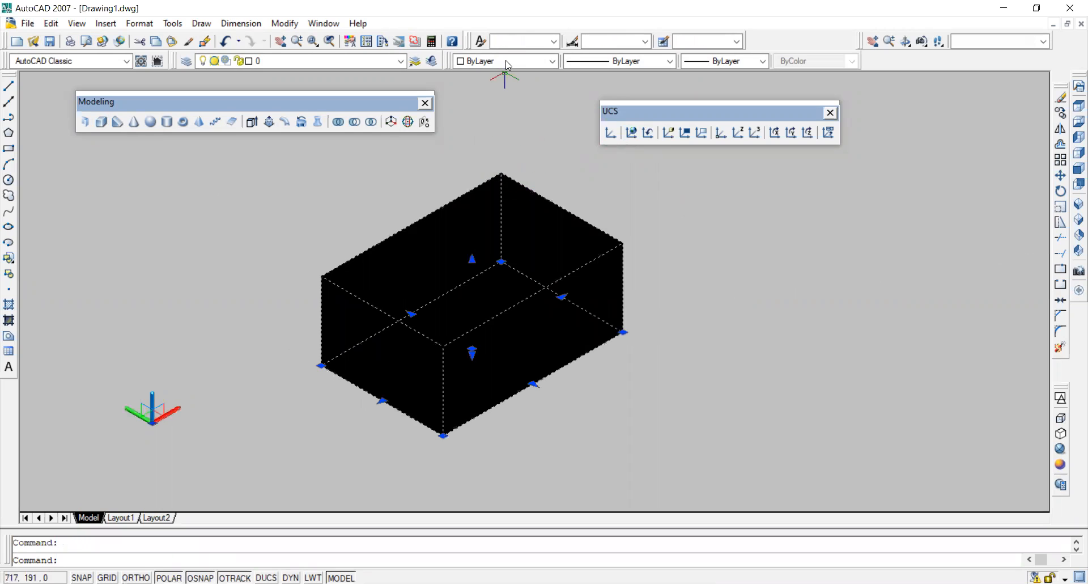
left_click(505, 61)
left_click(507, 96)
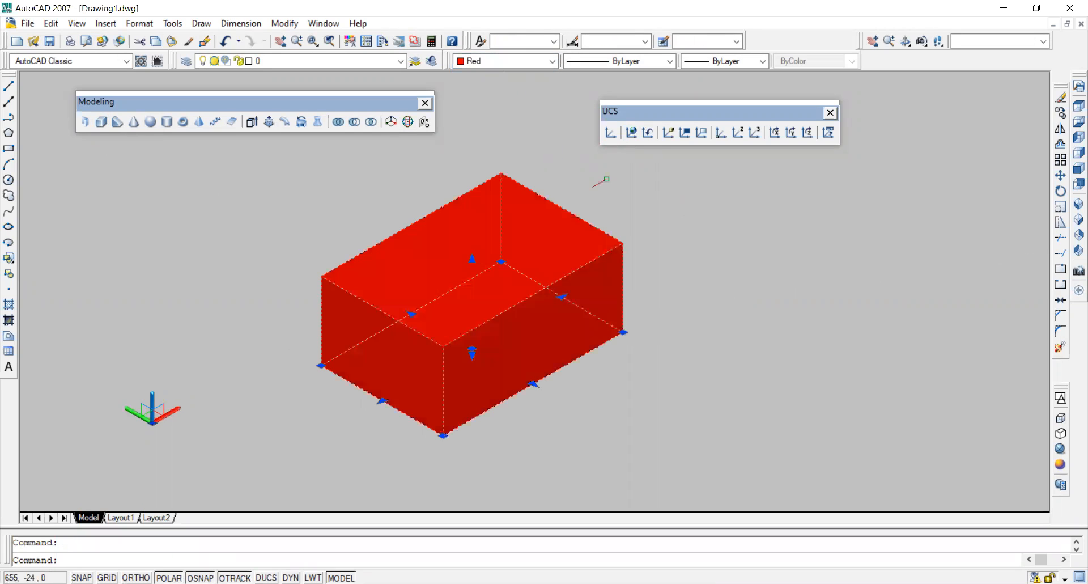
key("Escape")
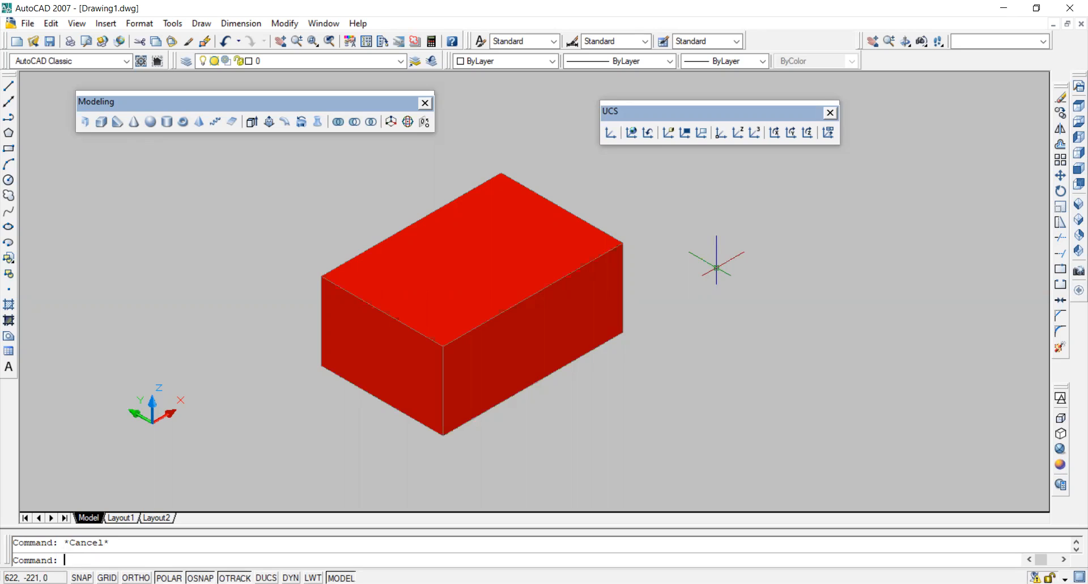
left_click(166, 123)
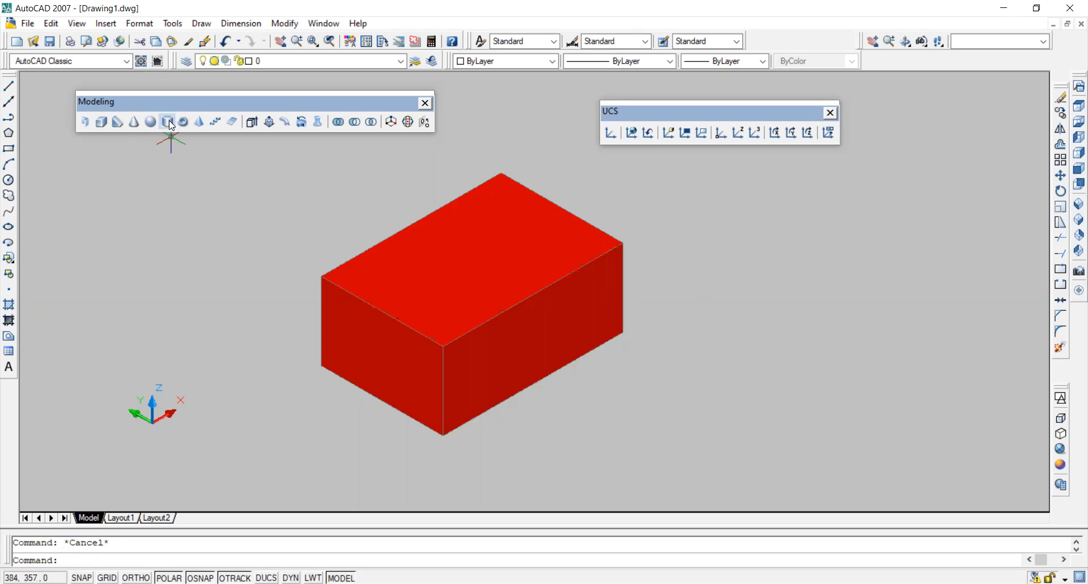
left_click(467, 257)
left_click(510, 262)
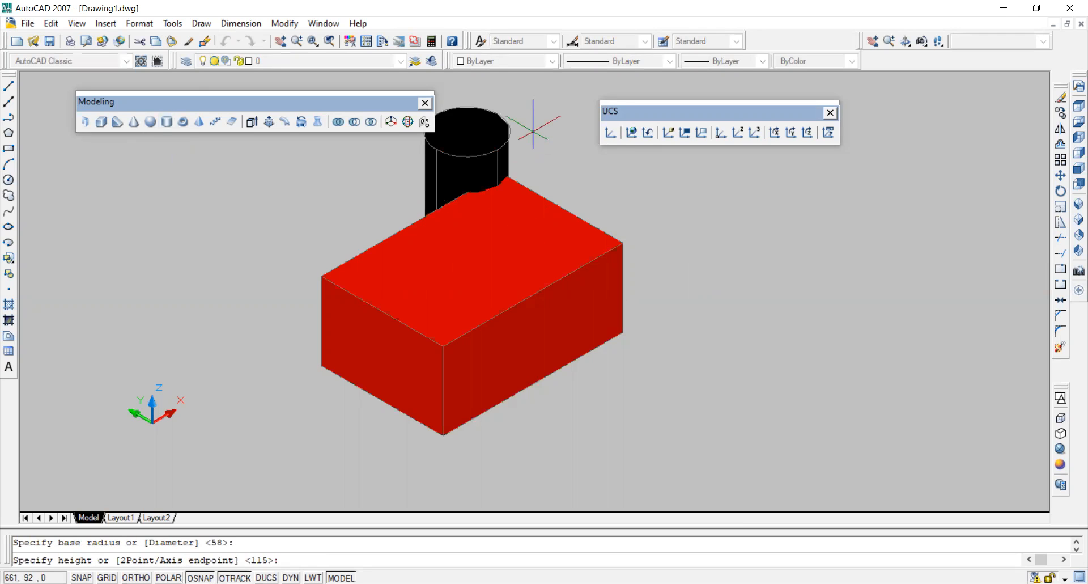
key("Escape")
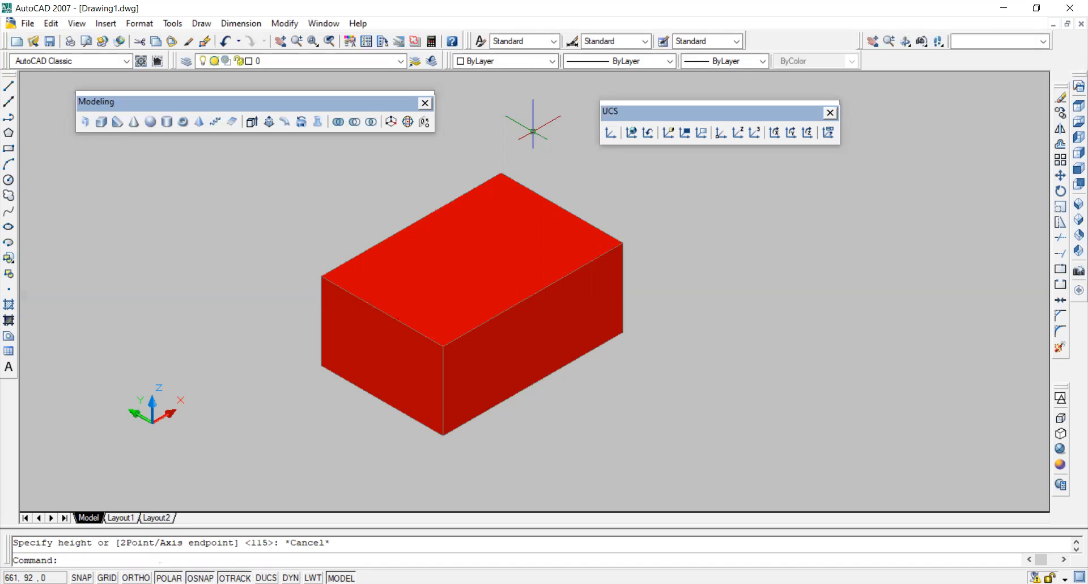
Step: Align the UCS with the top face of the red box and accept the orientation
left_click(672, 131)
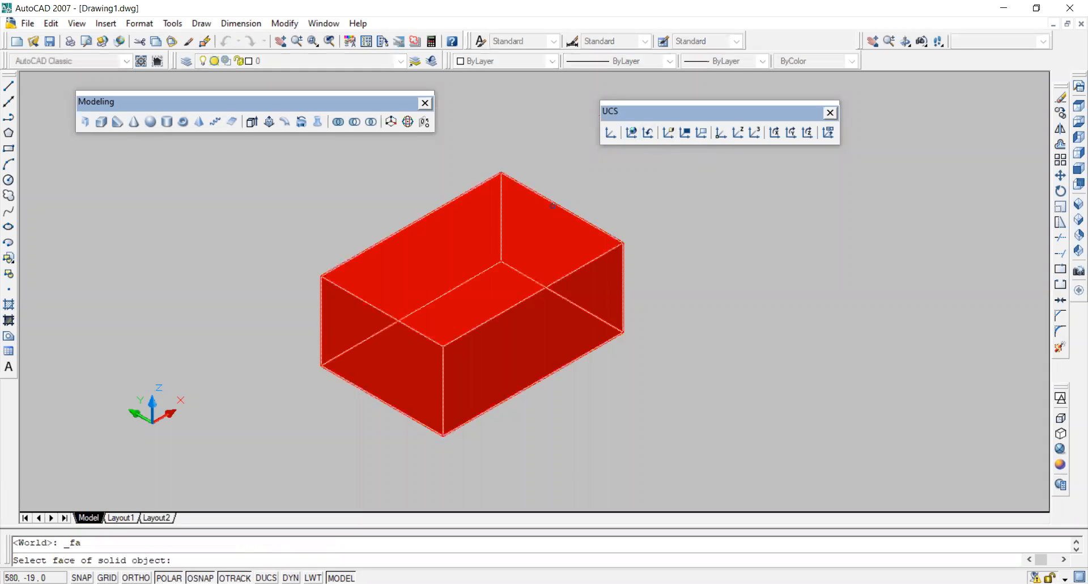
left_click(527, 232)
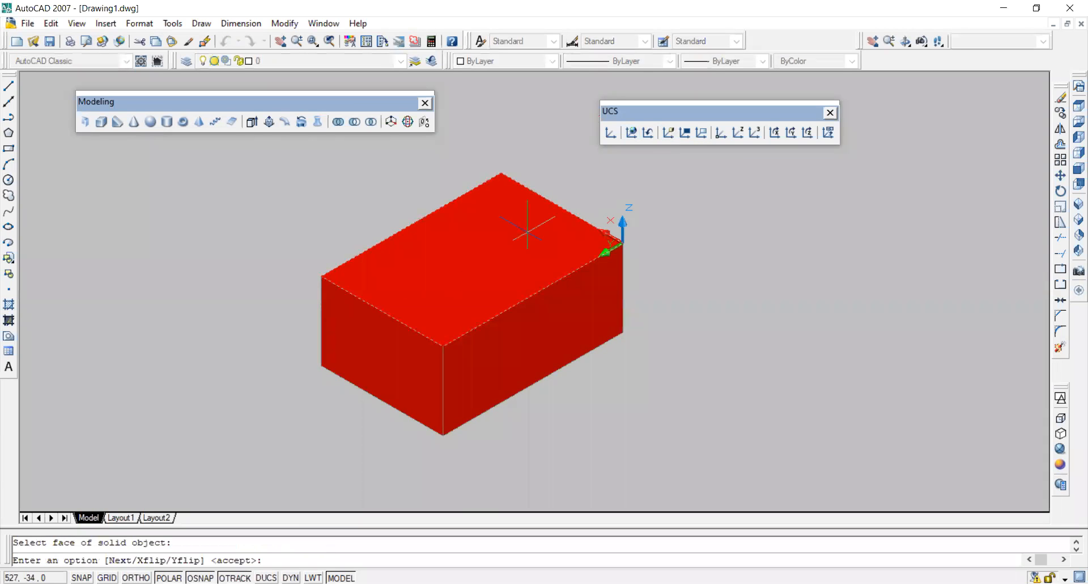
key("Return")
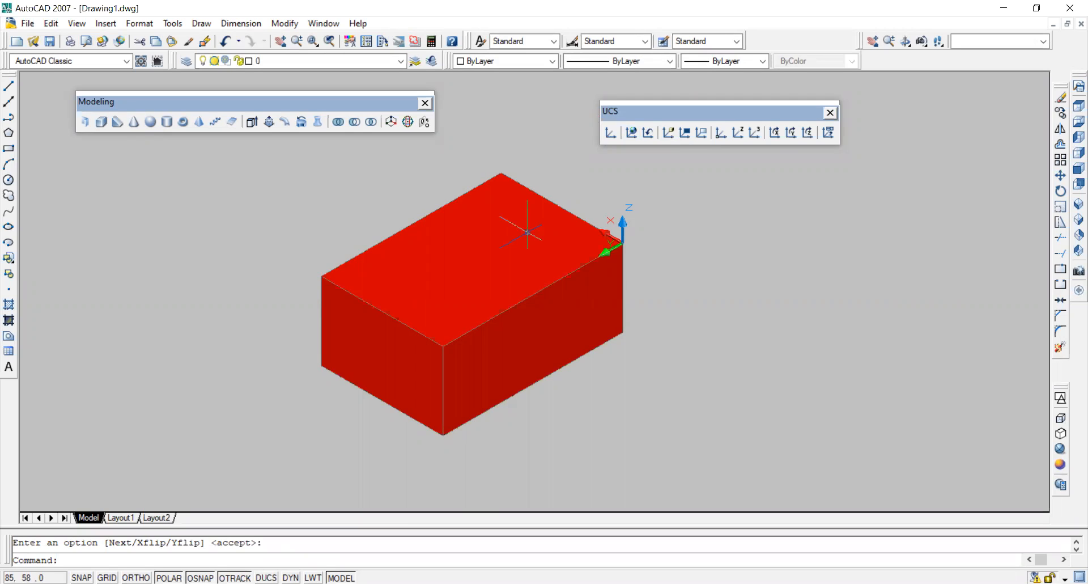
Step: Draw a diagonal line across the box's top face, from the front corner to the opposite rear corner
left_click(9, 86)
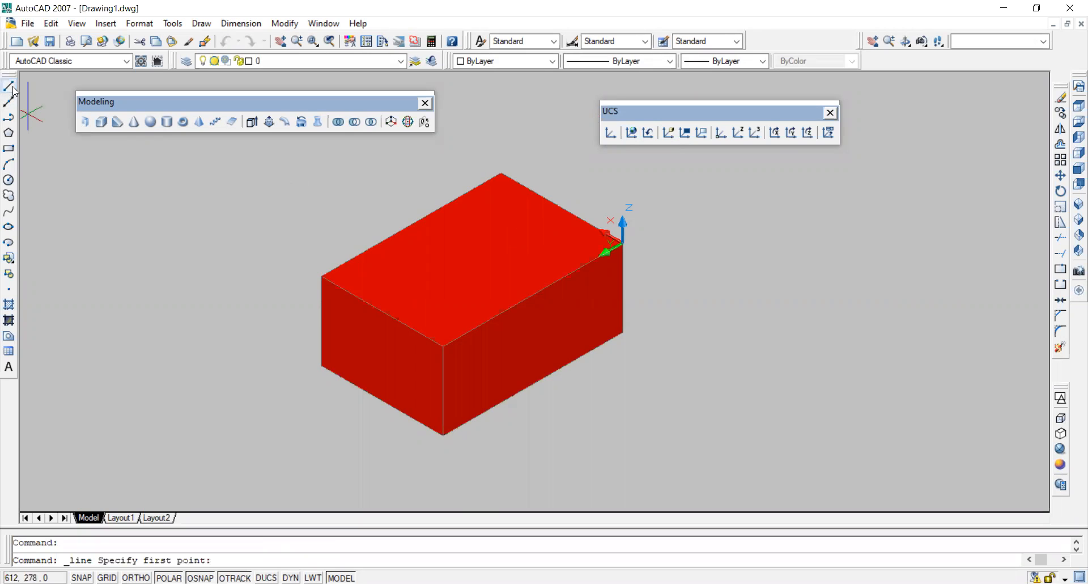
left_click(443, 346)
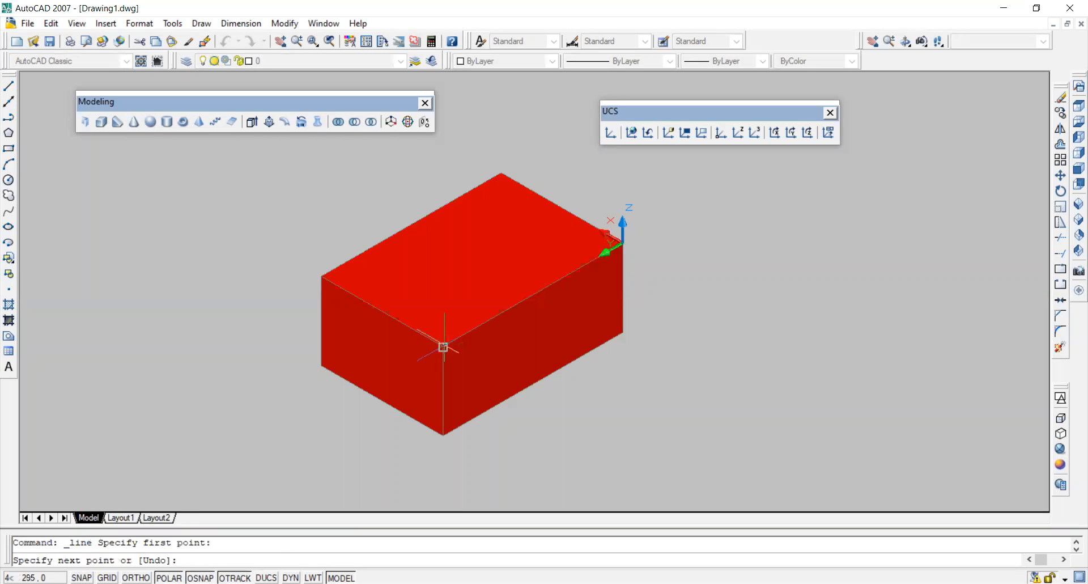
left_click(501, 172)
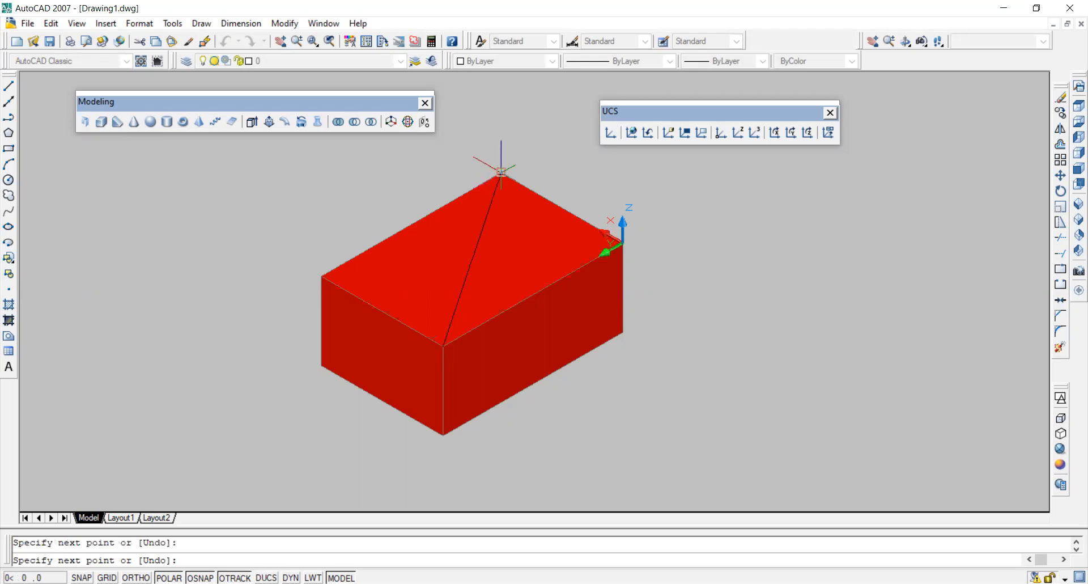
key("Return")
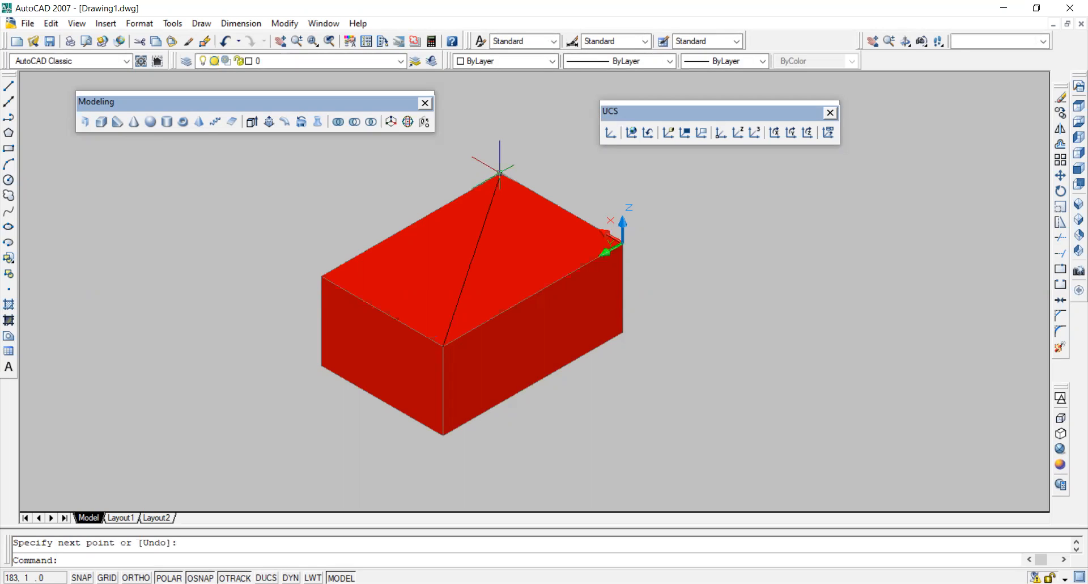
Step: Draw an upright solid cylinder on the box's top face, centred on the midpoint of the diagonal line
left_click(167, 123)
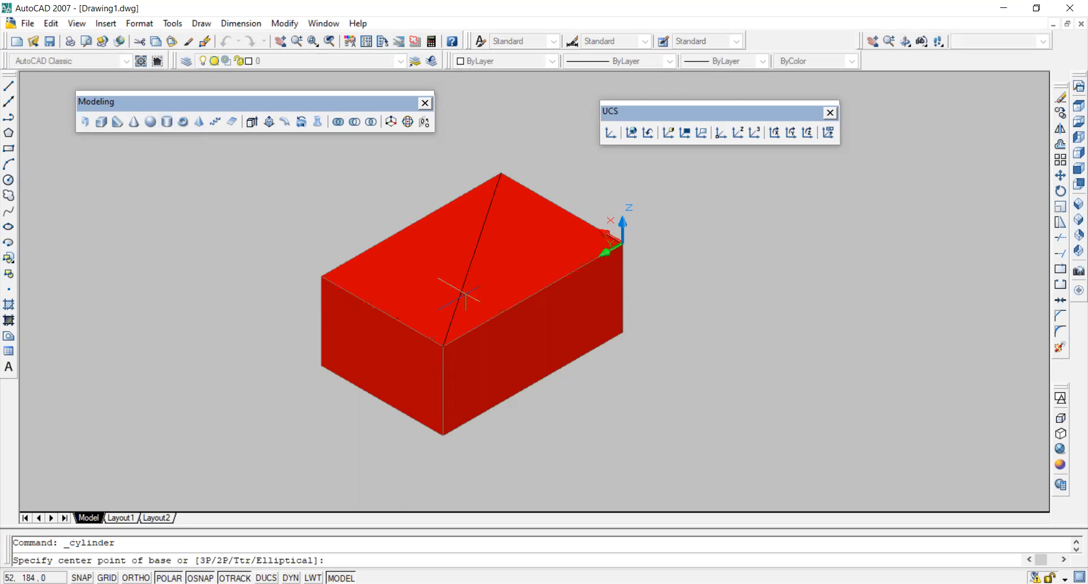
left_click(472, 259)
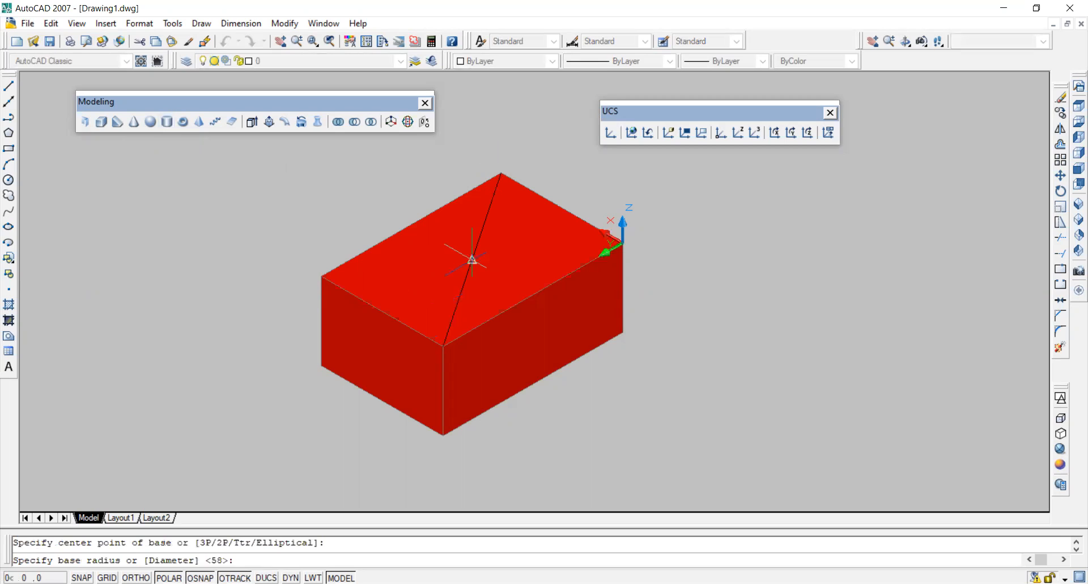
left_click(501, 272)
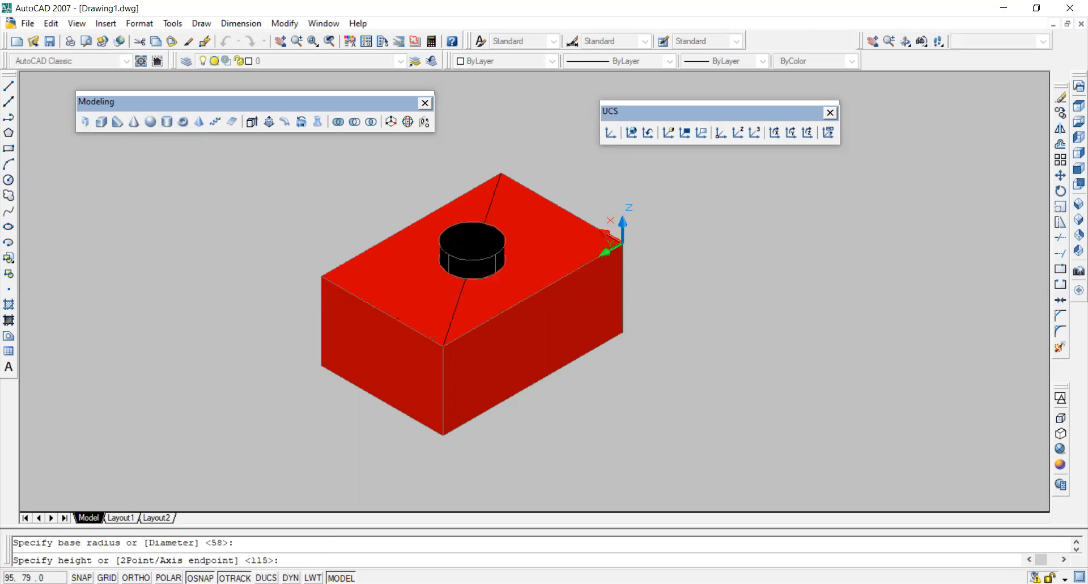
left_click(520, 142)
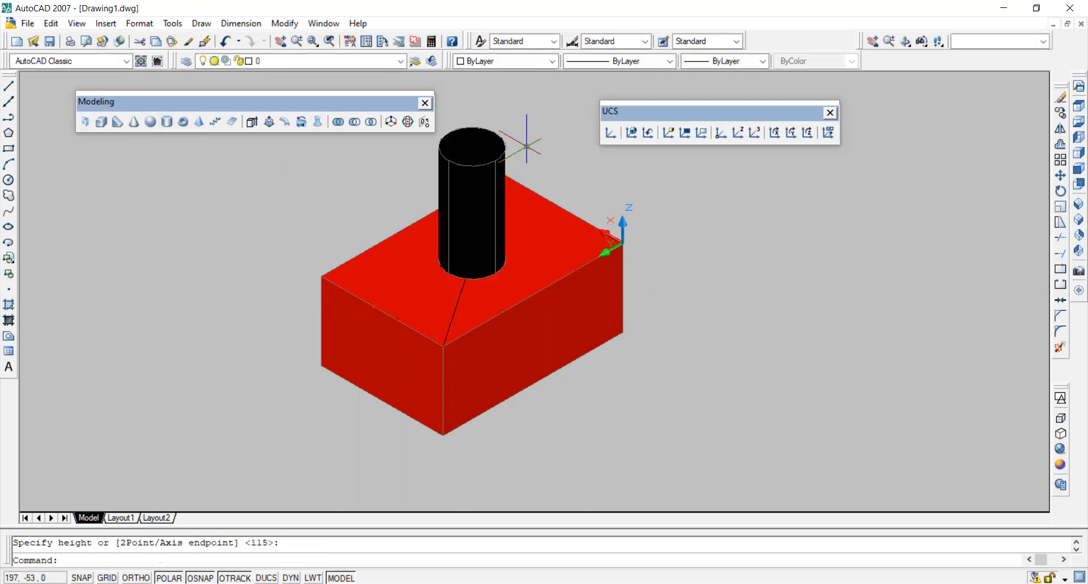
Step: Change the cylinder's colour to Yellow and erase the diagonal line on the box's top face
left_click(451, 145)
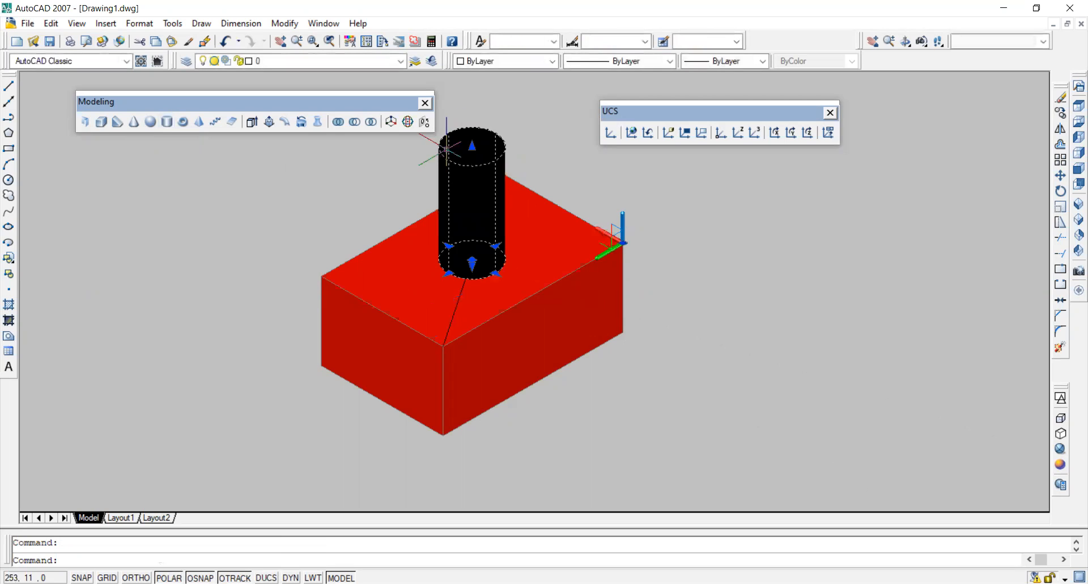
left_click(535, 66)
left_click(521, 108)
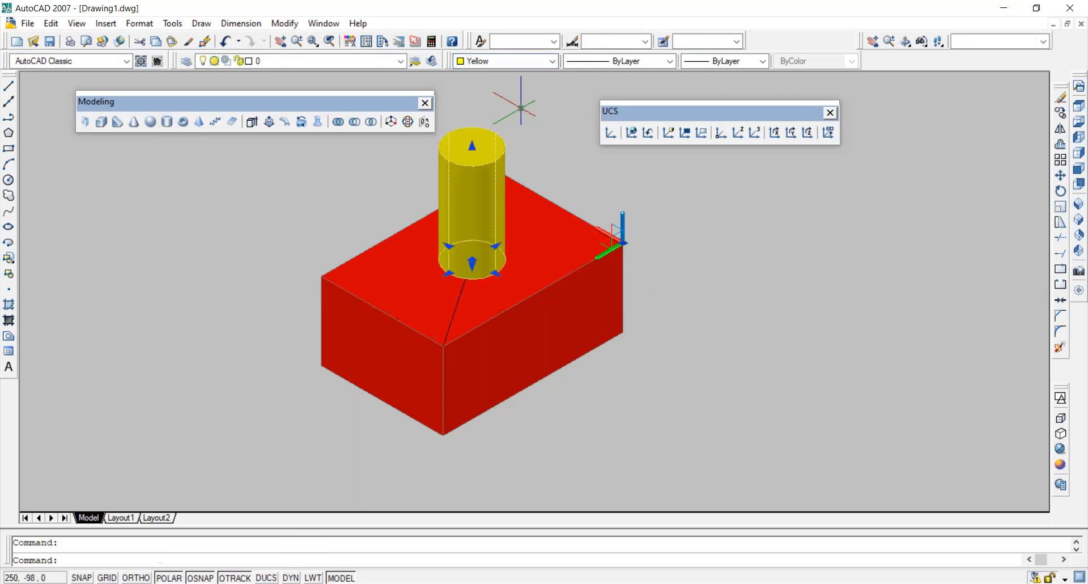
key("Escape")
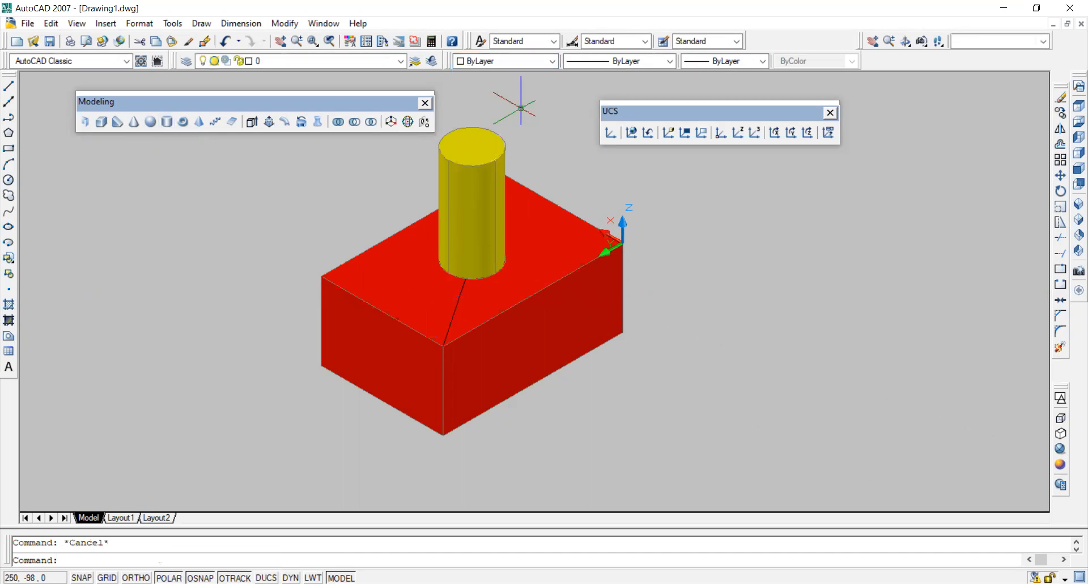
left_click(458, 296)
key("Delete")
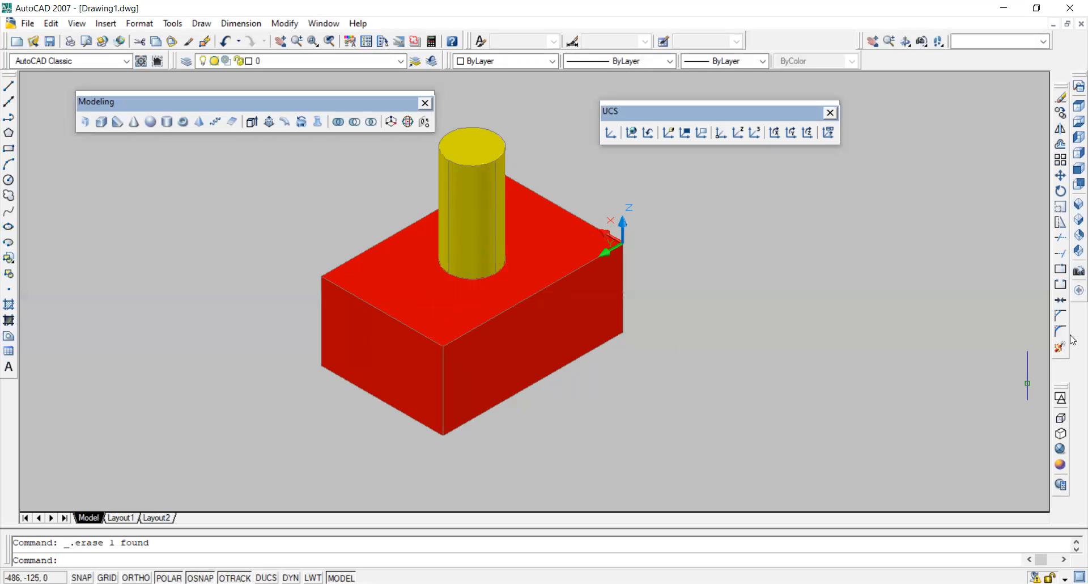
Step: Examine the cylinder's placement on the box in the isometric, Top, Bottom, Left, Front and Back views, ending in SW Isometric
left_click(1073, 222)
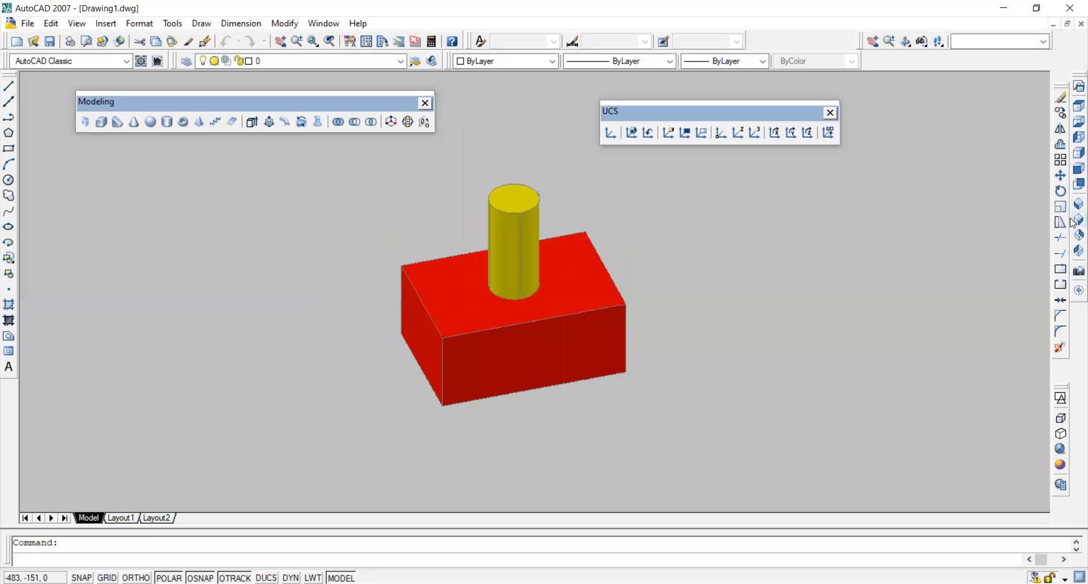
left_click(1074, 234)
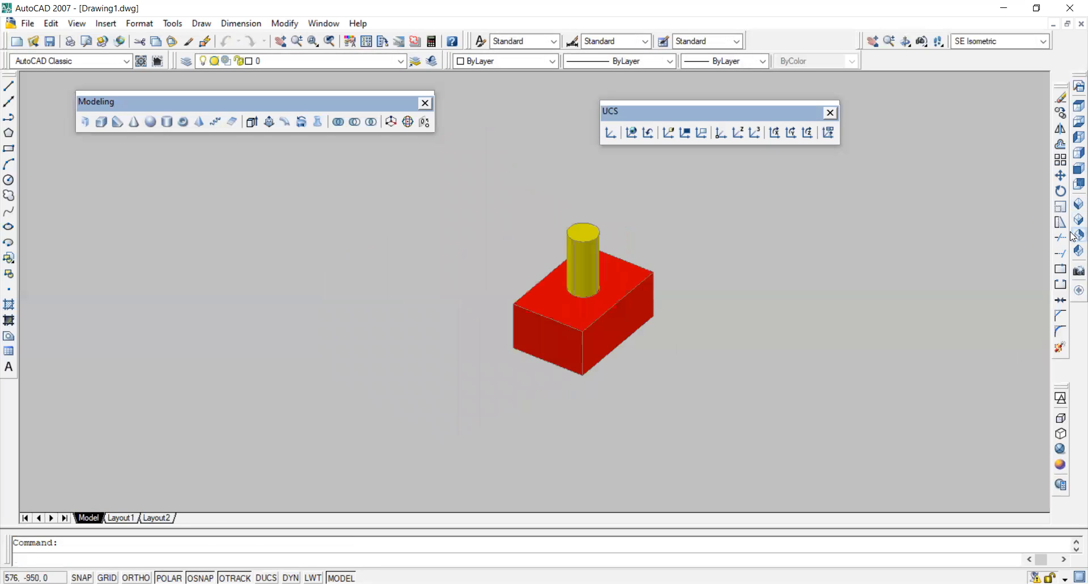
left_click(1075, 204)
left_click(1075, 108)
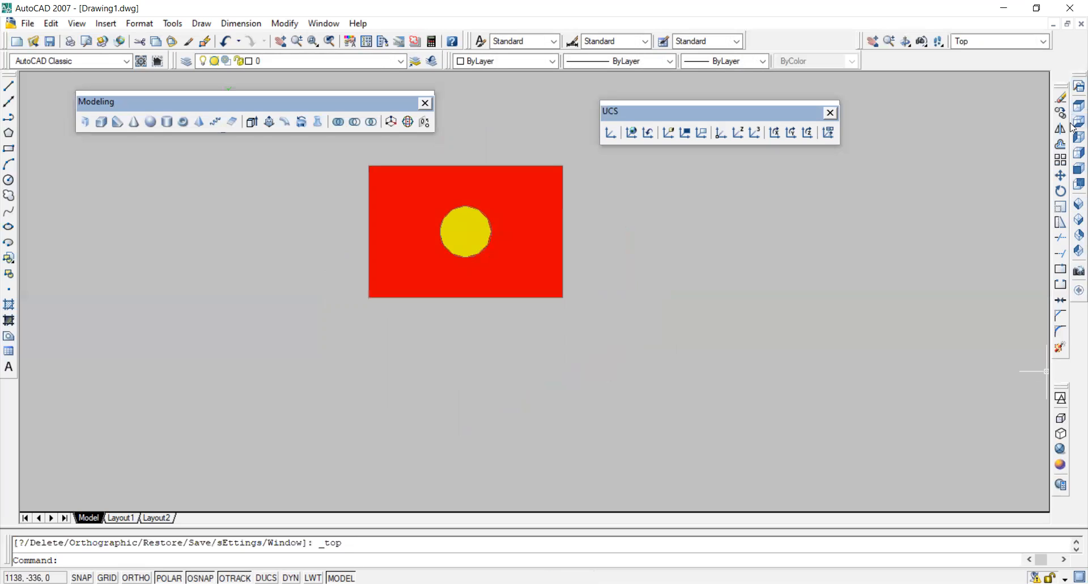
left_click(1076, 121)
left_click(1075, 137)
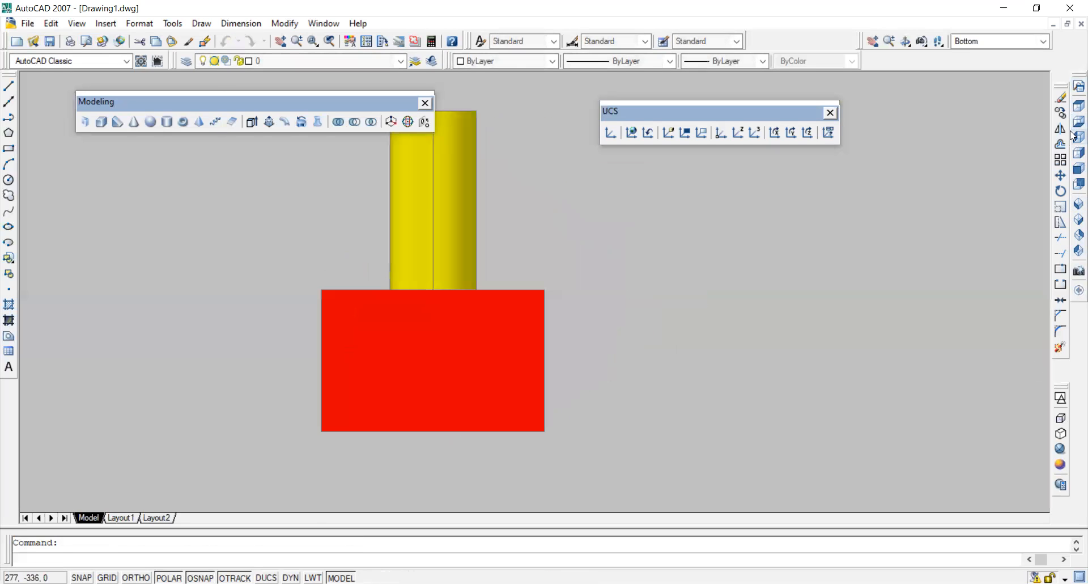
left_click(1074, 170)
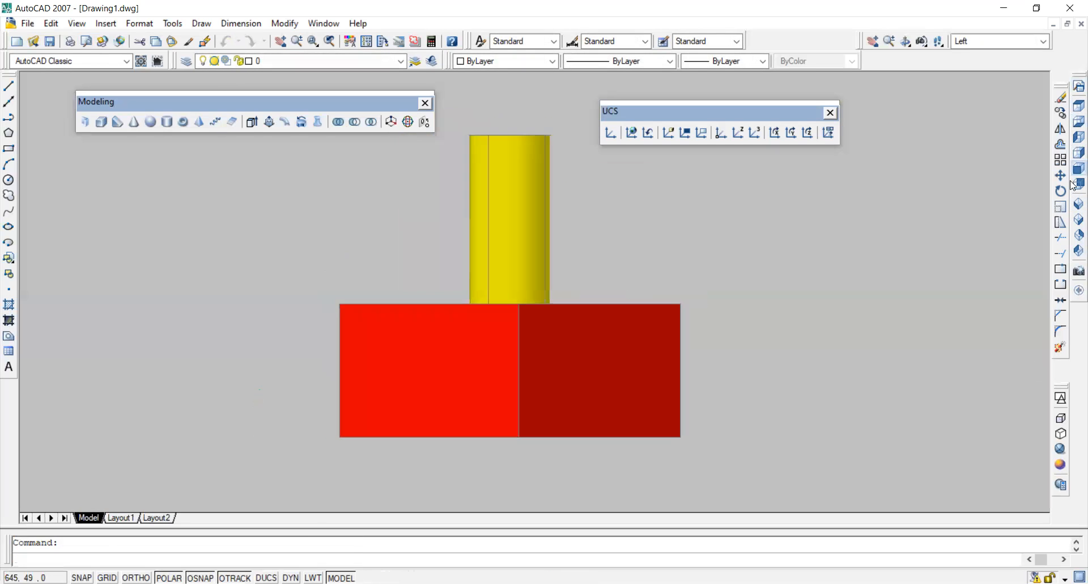
left_click(1075, 185)
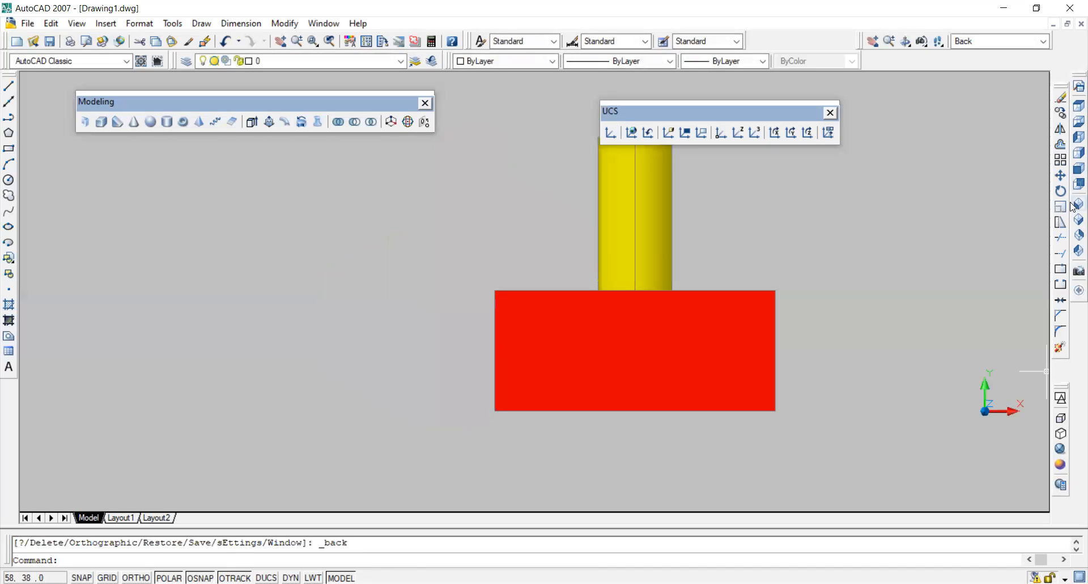
left_click(1076, 205)
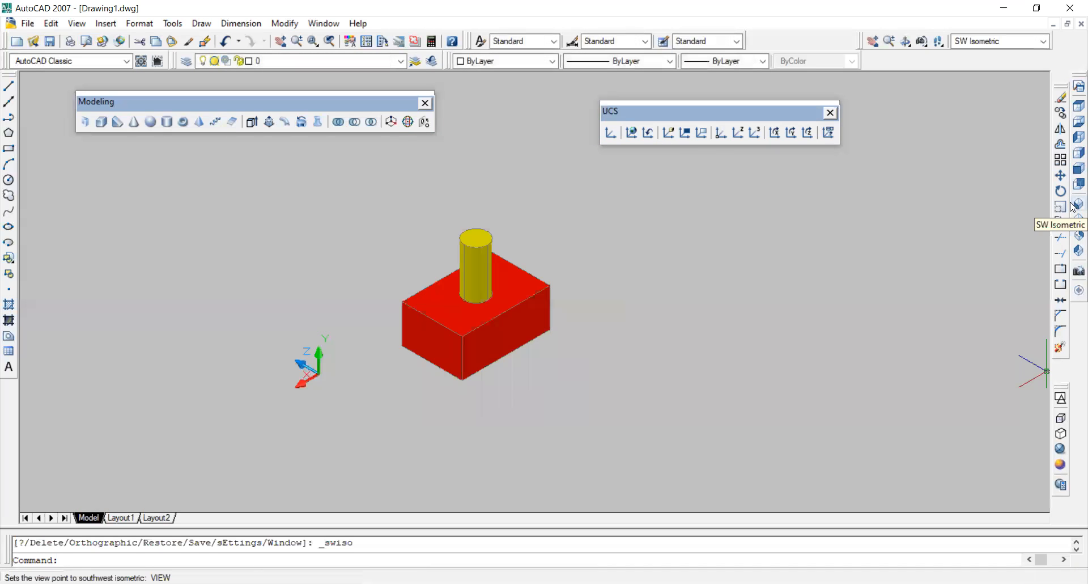
scroll(387, 394, "up", 2)
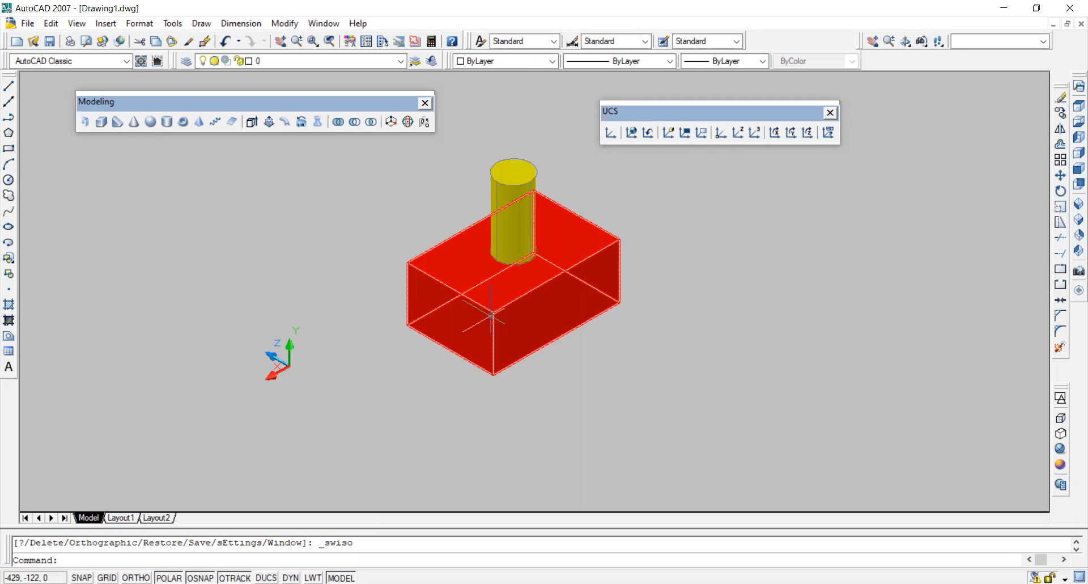
Step: Reset the UCS to World and align it with the box's long front side face, accepting the orientation
left_click(637, 137)
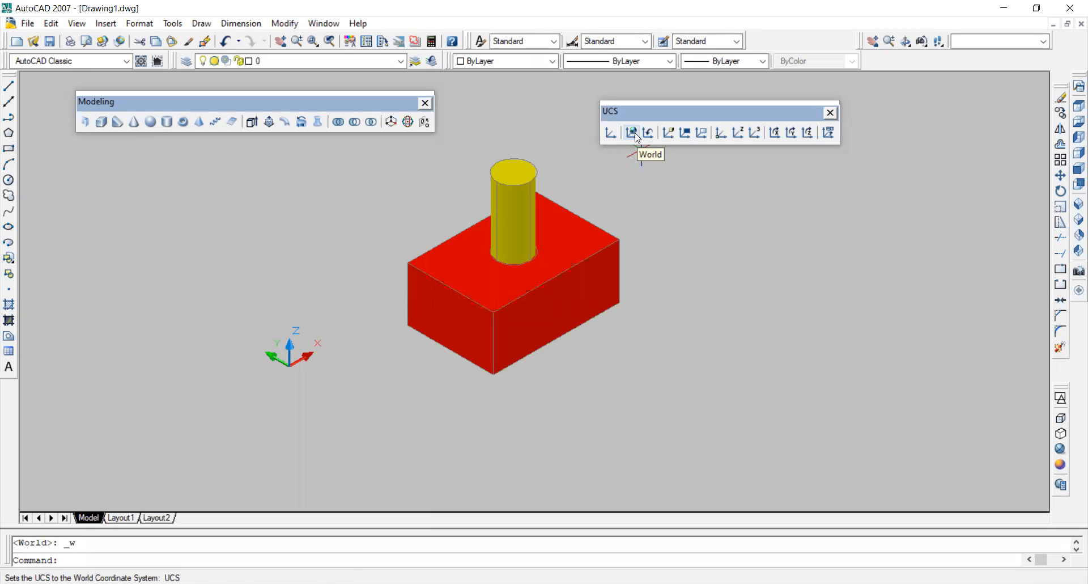
left_click(672, 134)
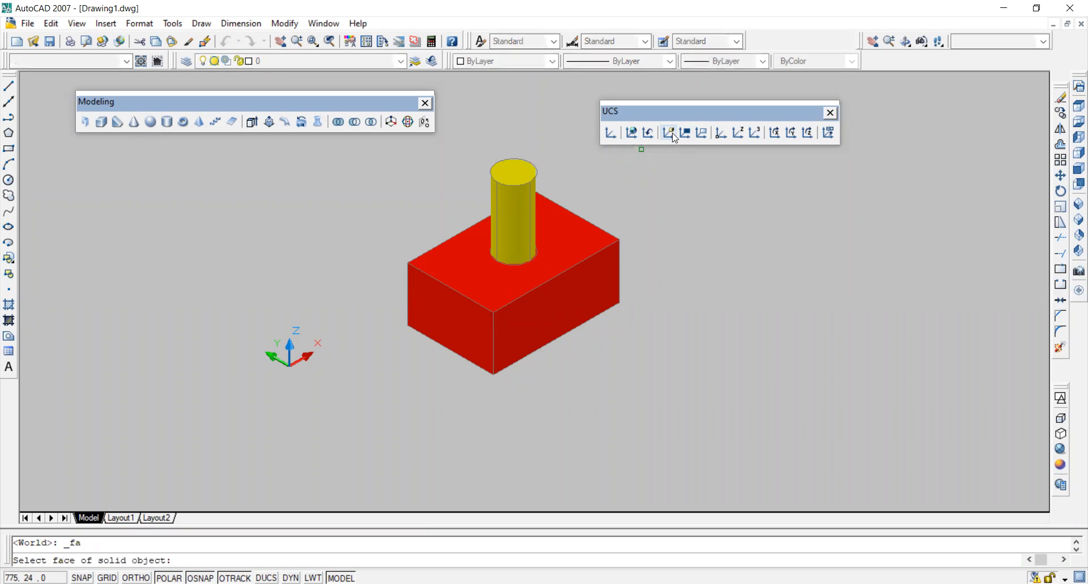
left_click(612, 267)
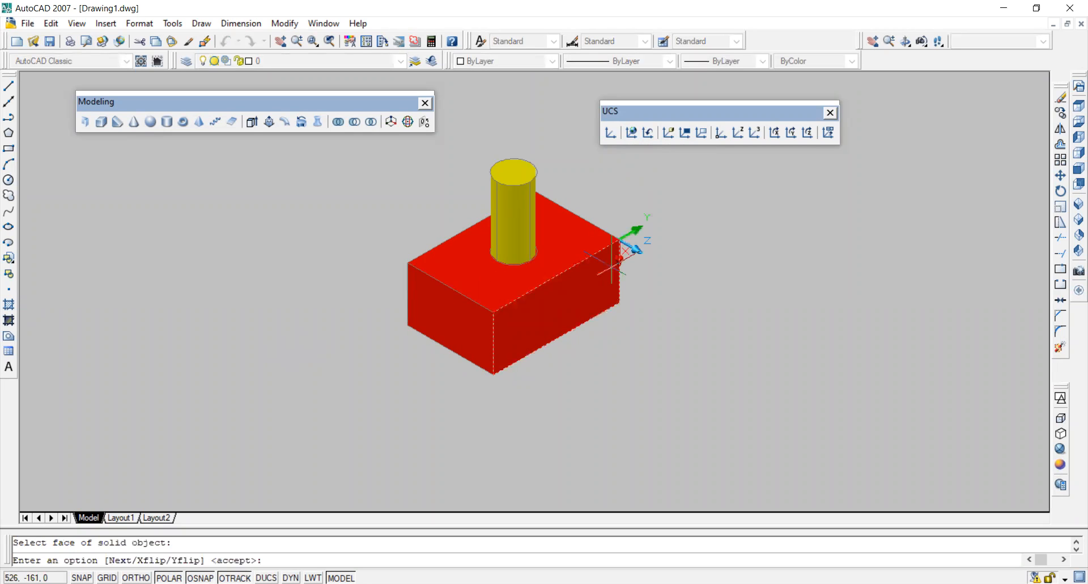
key("Return")
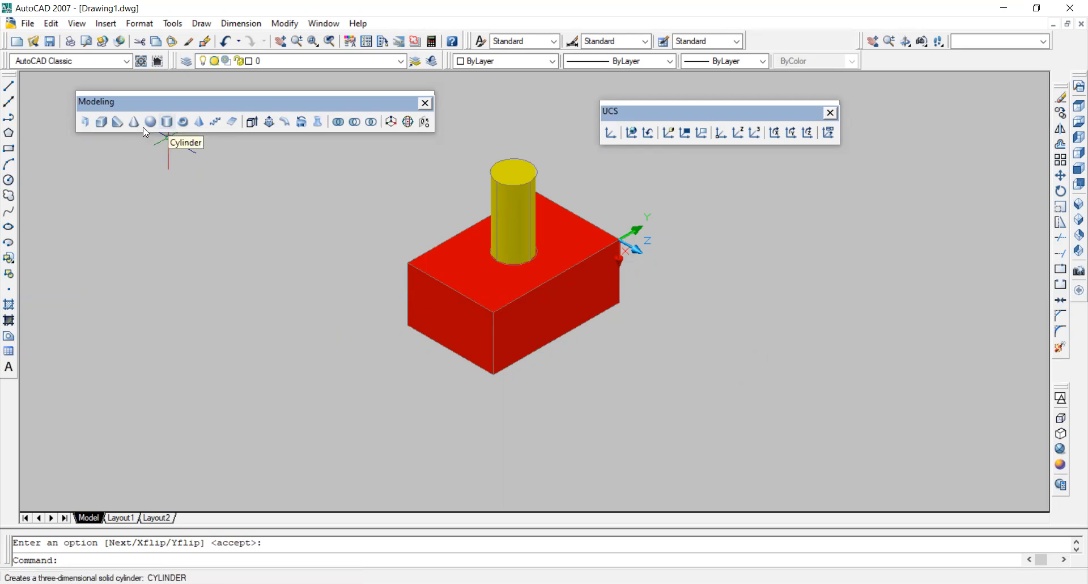
Step: Draw a diagonal line across the box's long side face, from the lower front corner to the opposite upper corner
left_click(9, 86)
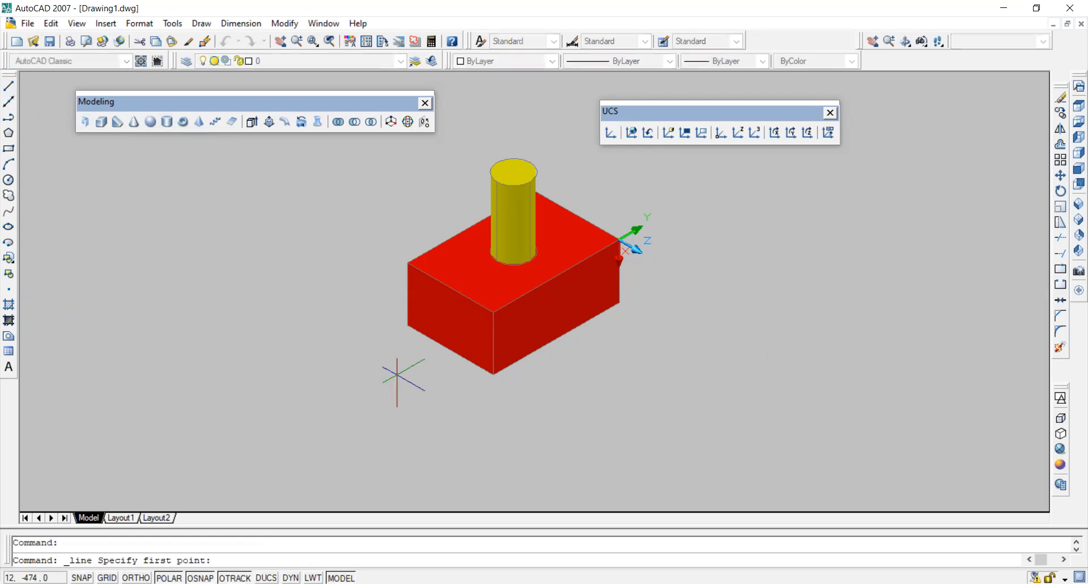
left_click(494, 373)
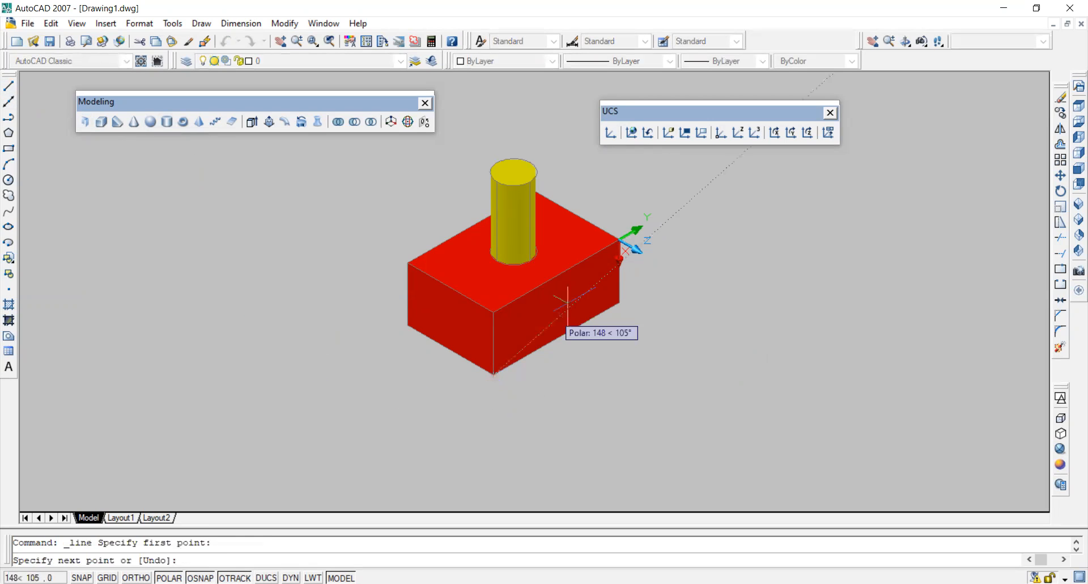
left_click(619, 240)
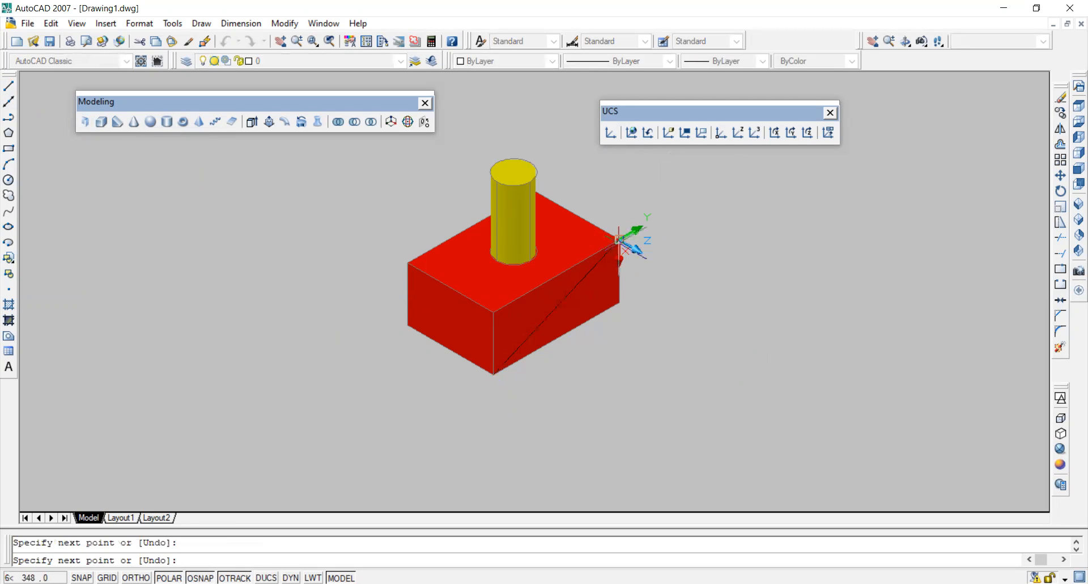
key("Return")
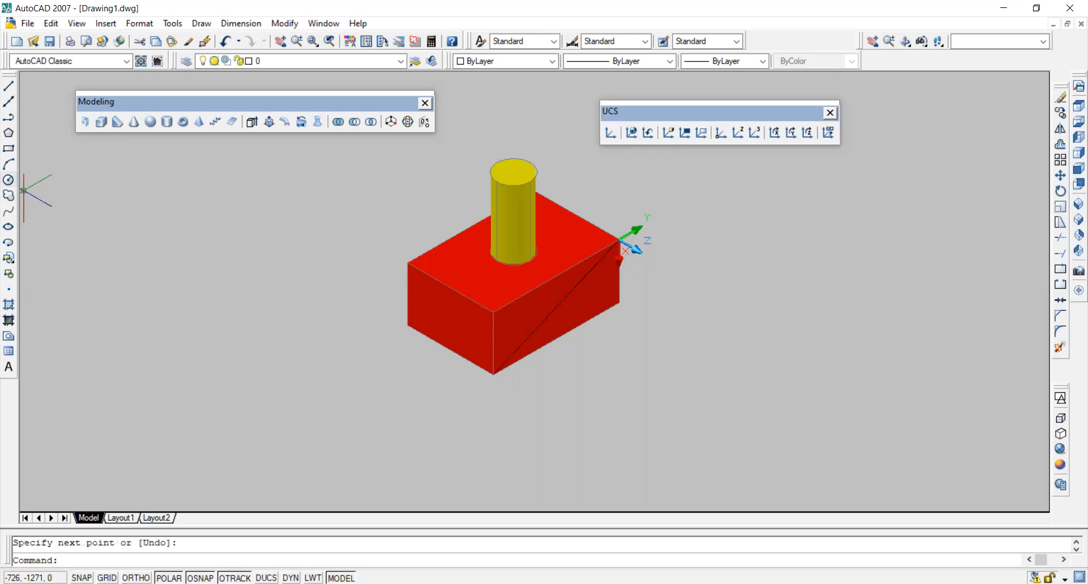
Step: Create a cylinder of about 39 radius and 201 height outward from the box's long side face, centred on its diagonal
left_click(167, 121)
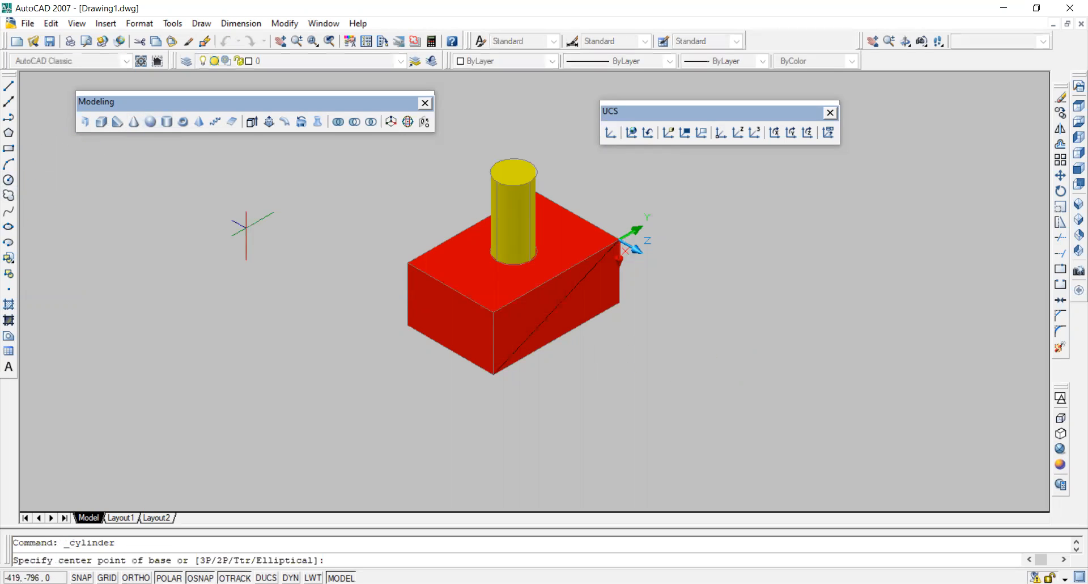
left_click(555, 307)
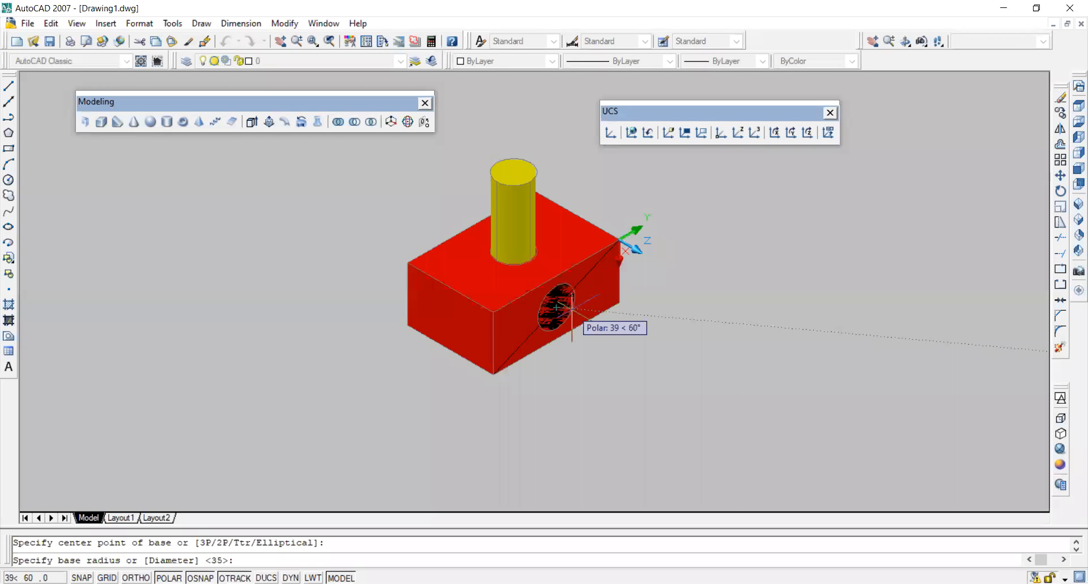
left_click(572, 309)
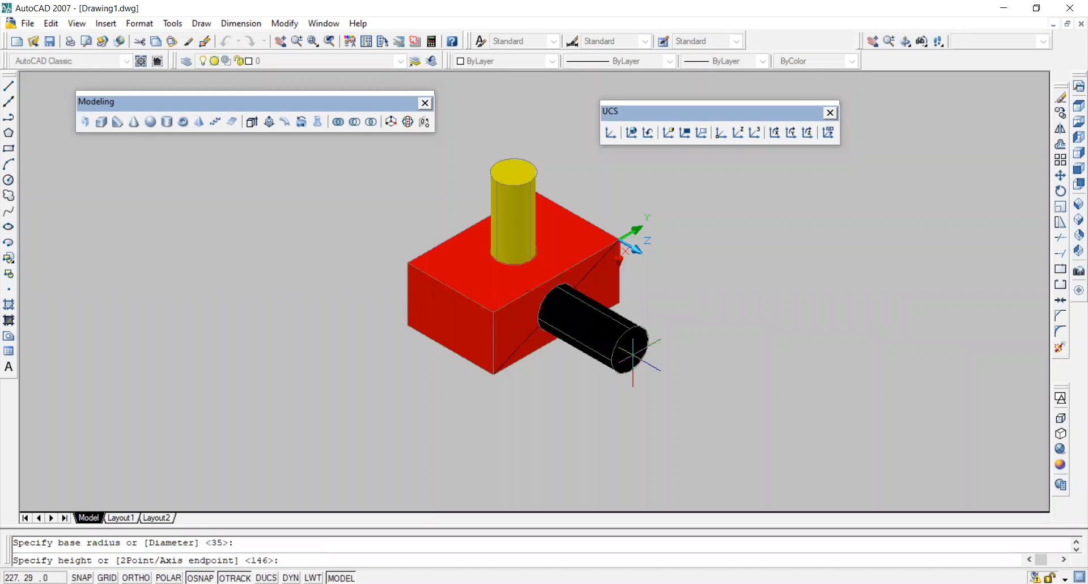
left_click(647, 367)
Step: Change the side cylinder's colour to Green and erase the diagonal line on the box's long side face
left_click(640, 362)
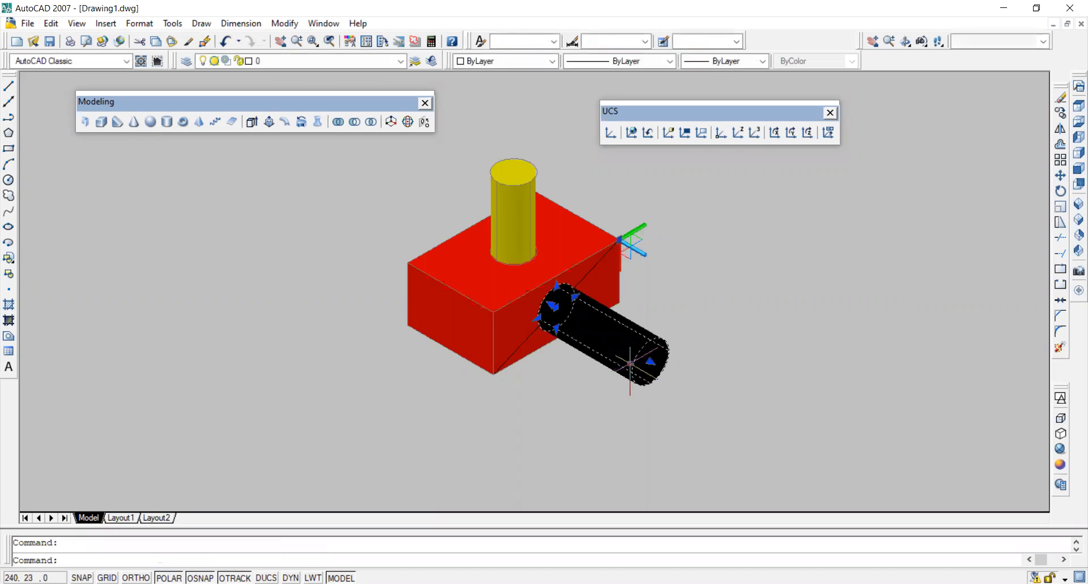
left_click(518, 61)
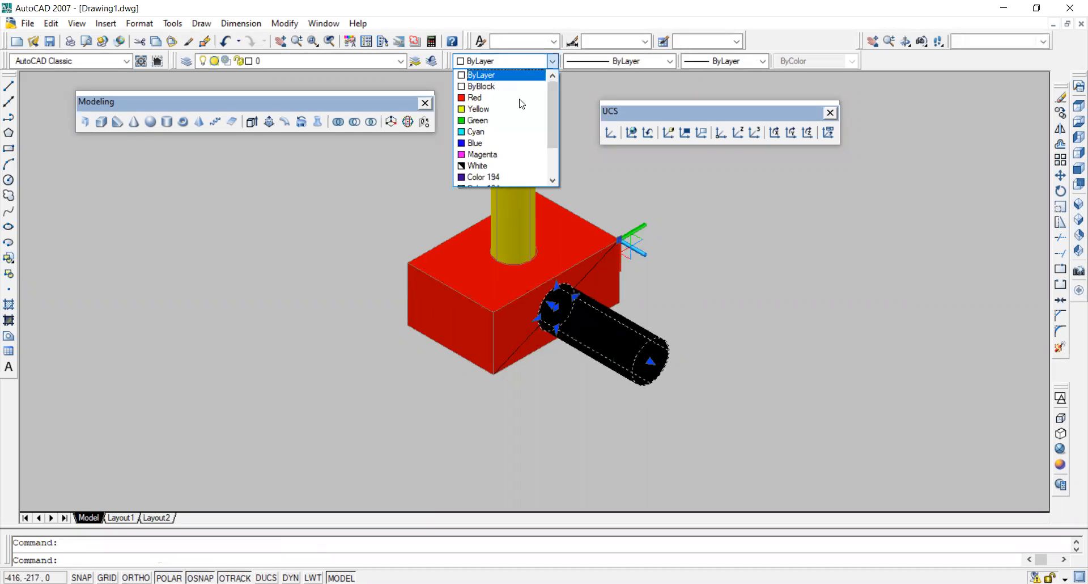
left_click(513, 111)
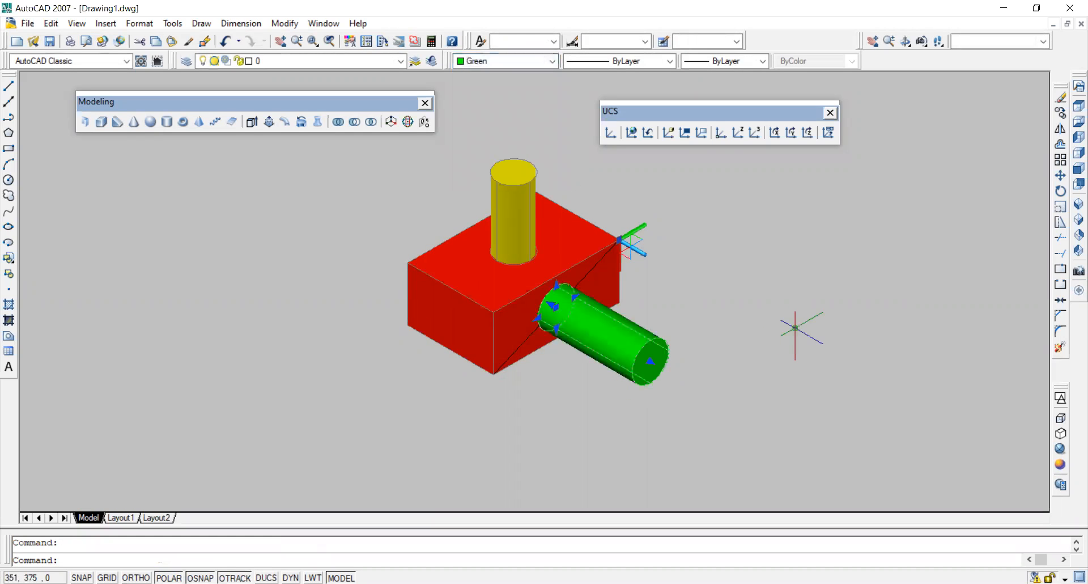
key("Escape")
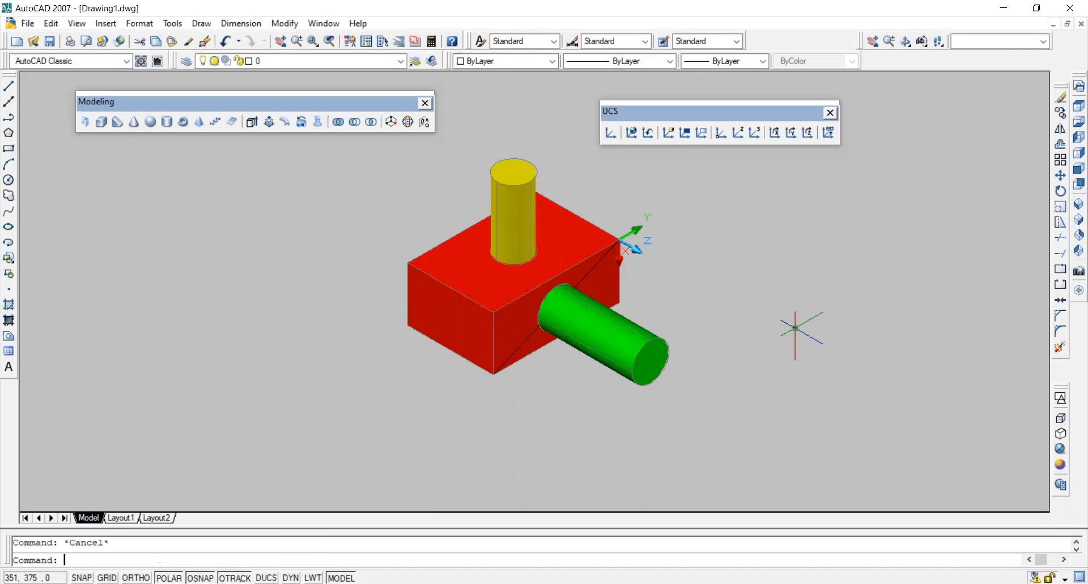
left_click(521, 343)
key("Delete")
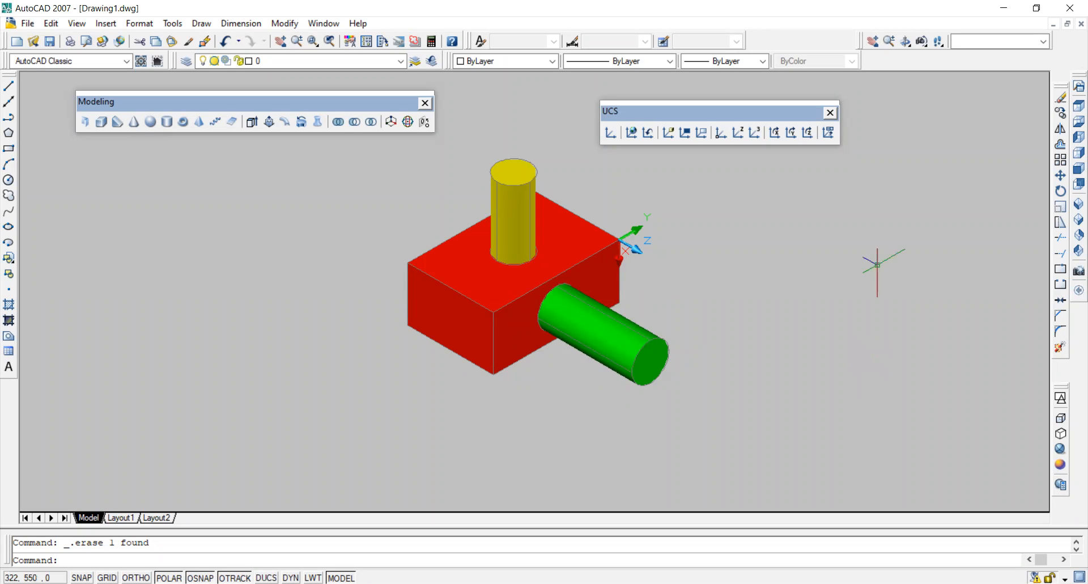
Step: Rotate the UCS 90° about its X axis, and align it with the box's short side face, accepting the orientation
left_click(775, 134)
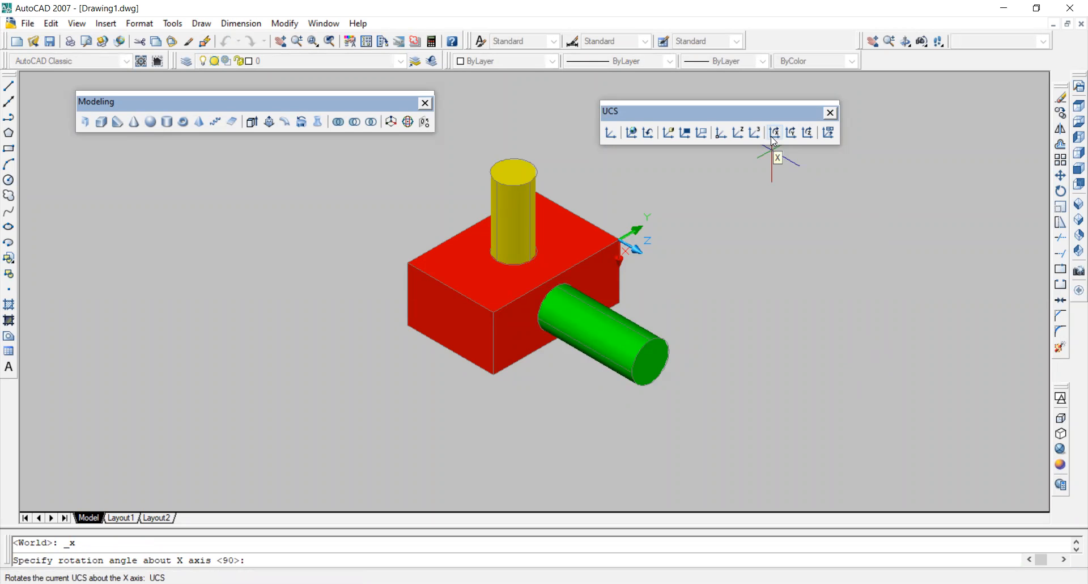
key("Return")
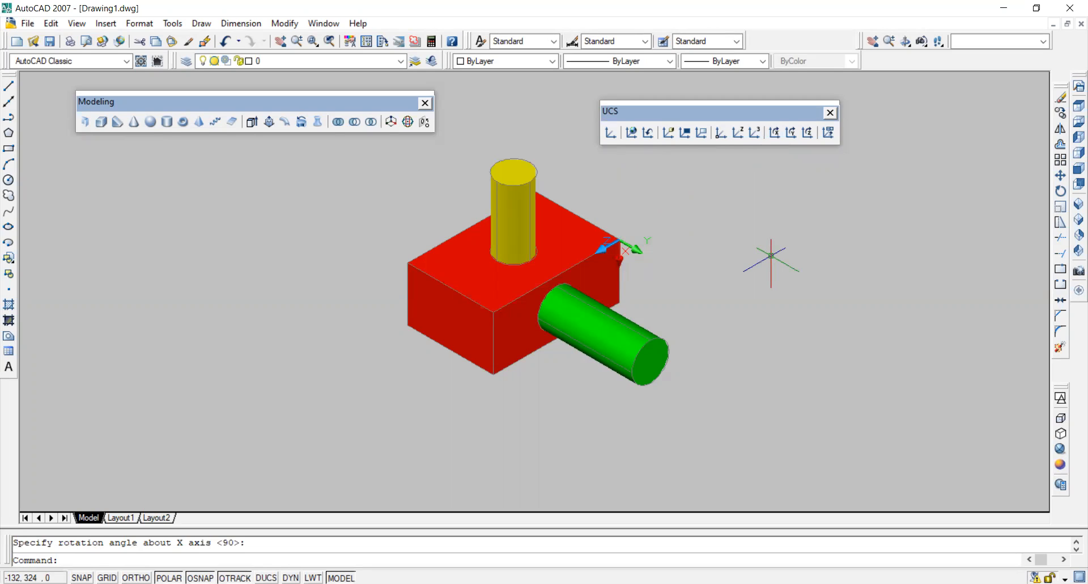
left_click(669, 134)
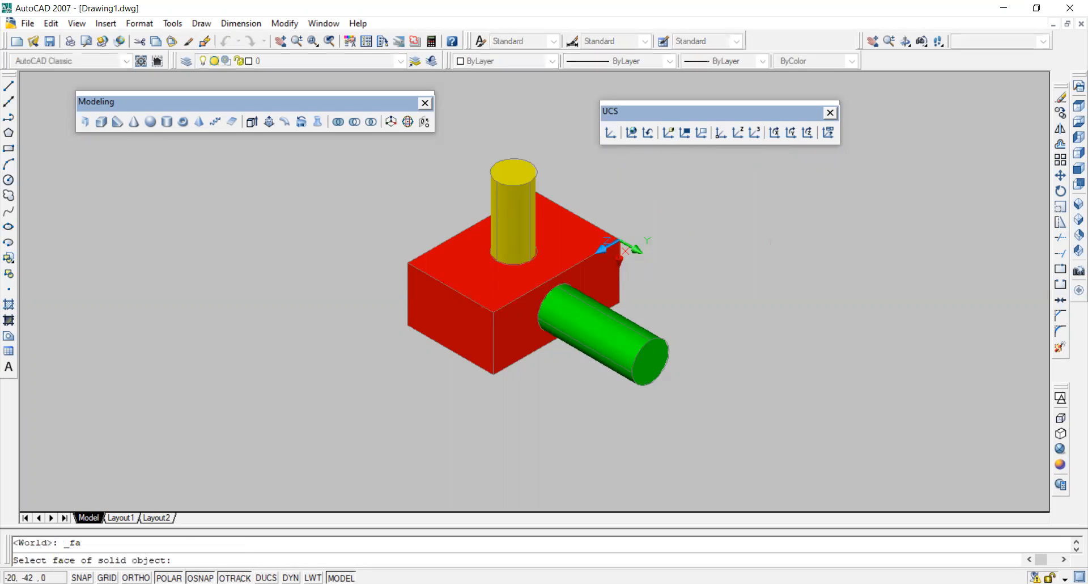
left_click(444, 293)
key("Return")
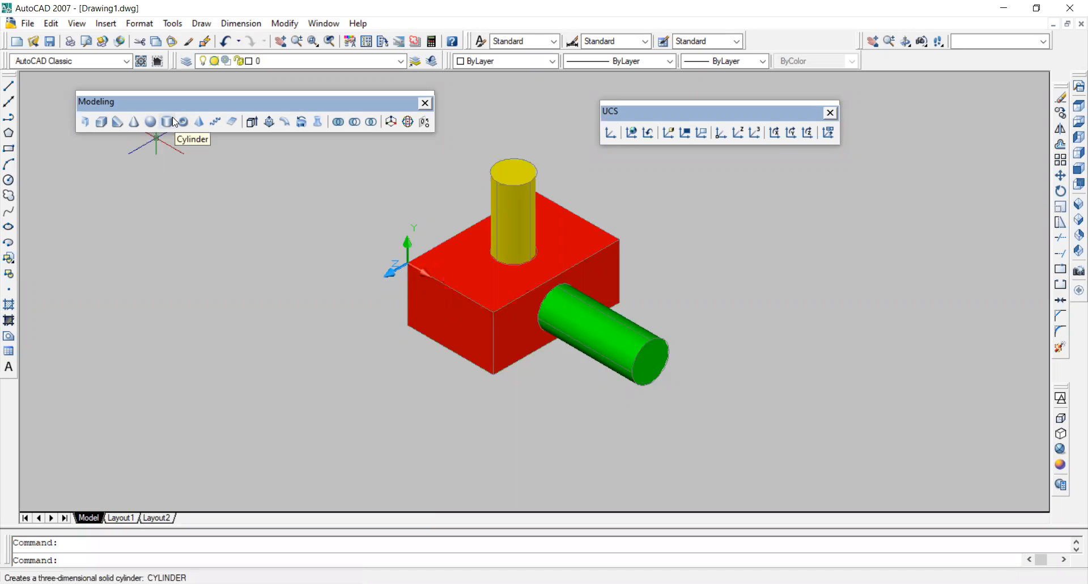
Step: Draw a diagonal line across the box's short side face, from the lower outer corner to the opposite upper corner
left_click(9, 86)
left_click(408, 327)
left_click(493, 312)
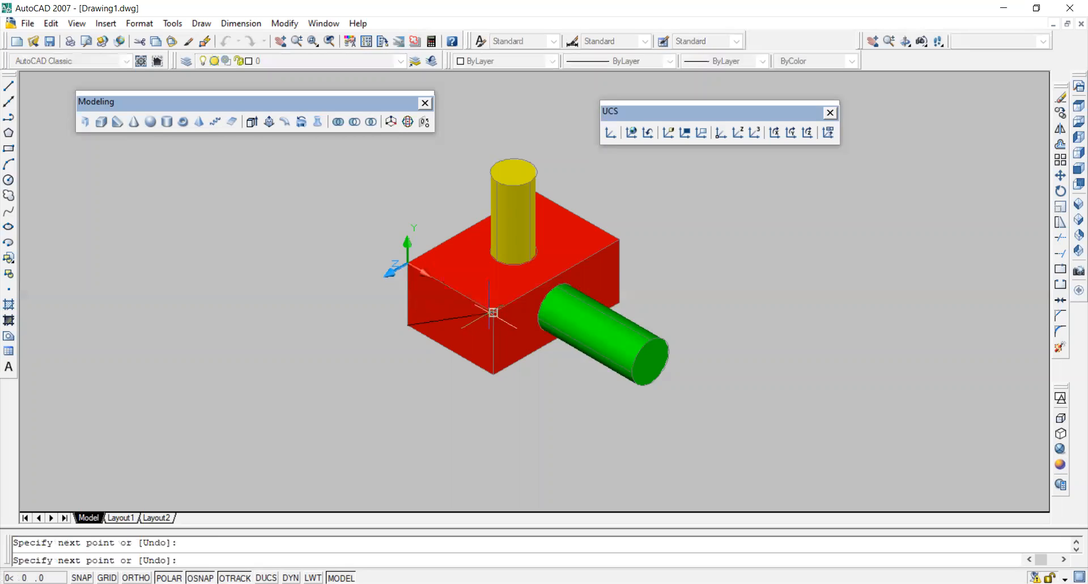
key("Return")
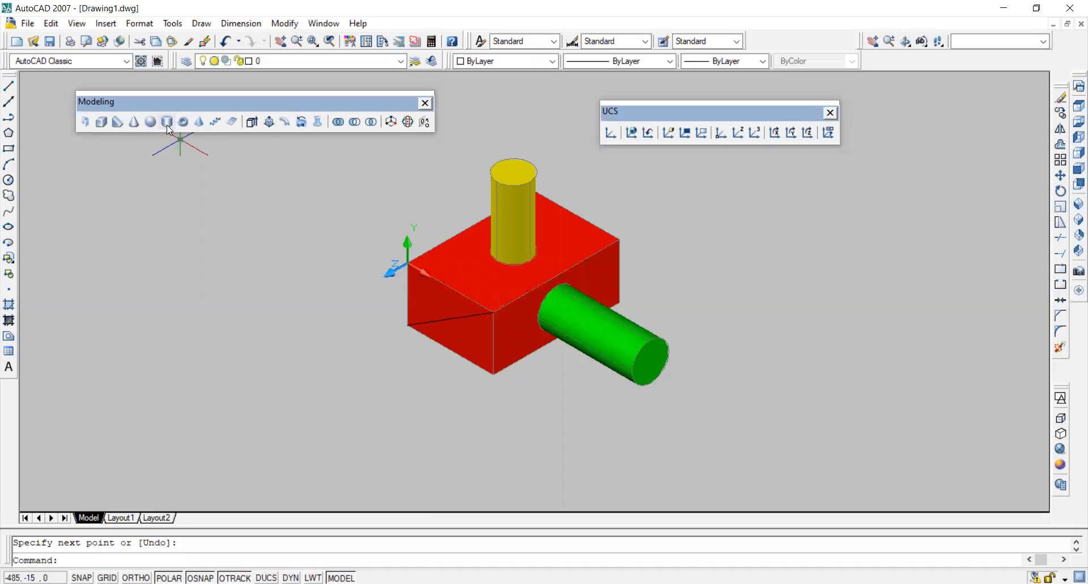
Step: Create a cone of about 43 base radius centred on the short face's diagonal, with its tip pointing away from the box
left_click(134, 123)
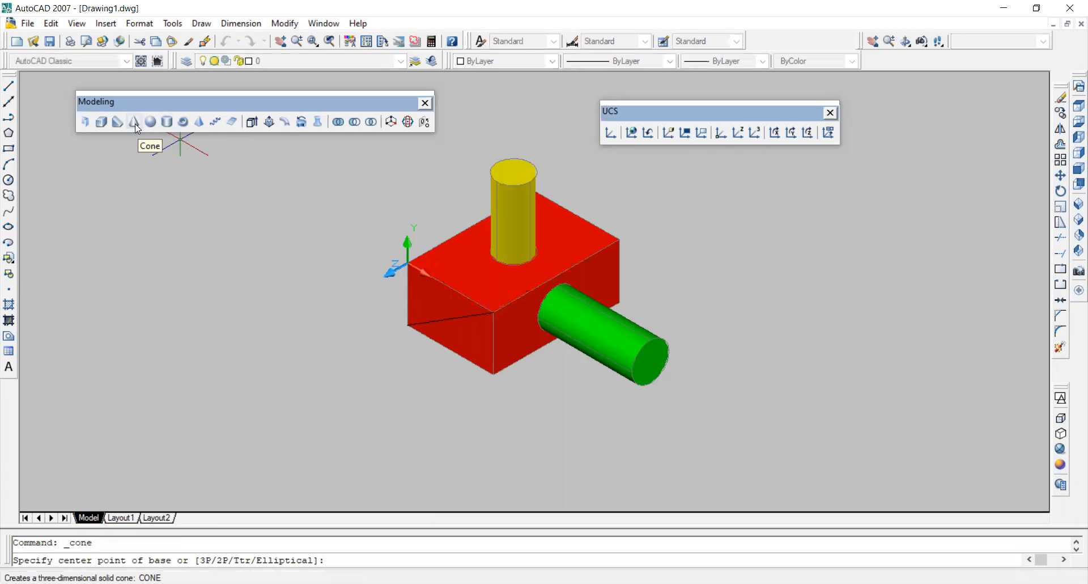
left_click(450, 319)
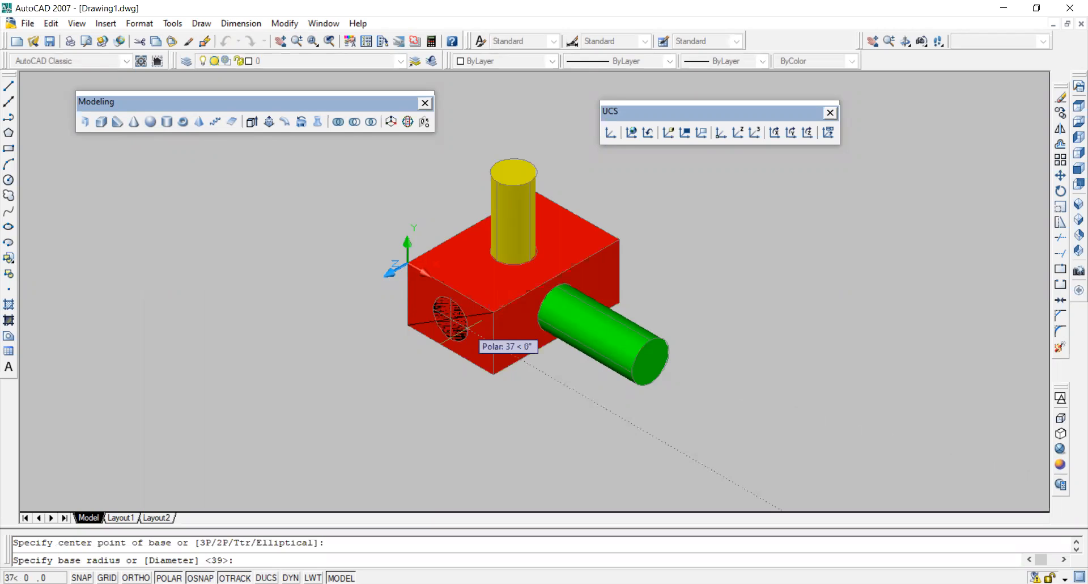
left_click(470, 329)
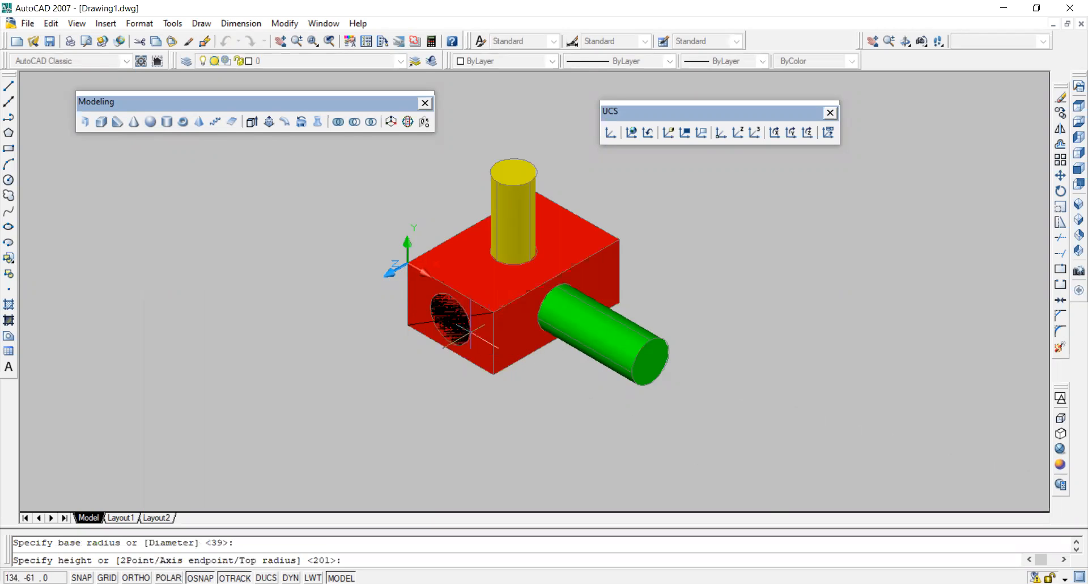
left_click(331, 422)
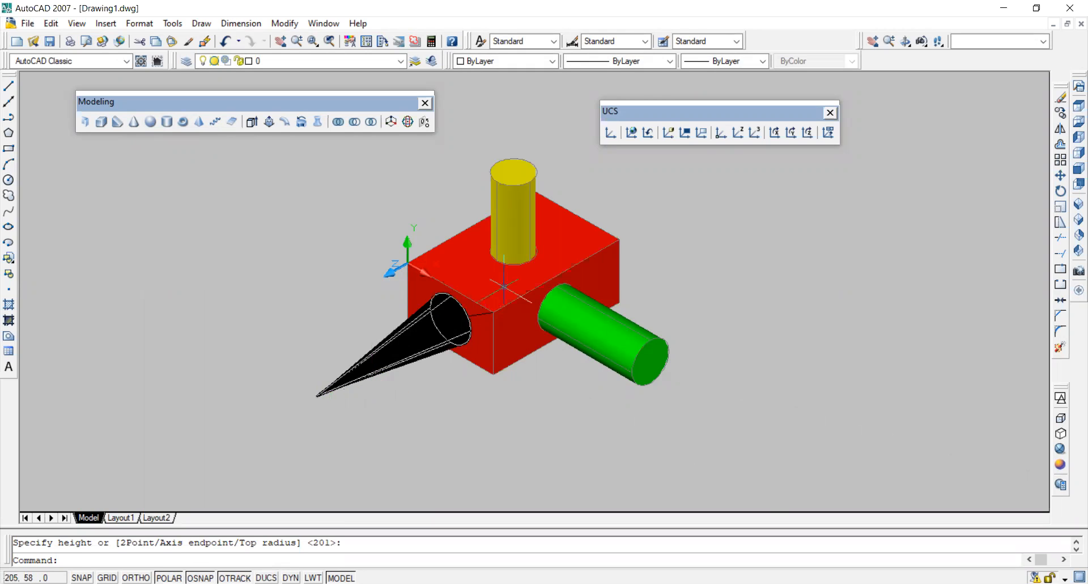
Step: Erase the diagonal line on the short side face and change the cone's colour to Blue
left_click(468, 315)
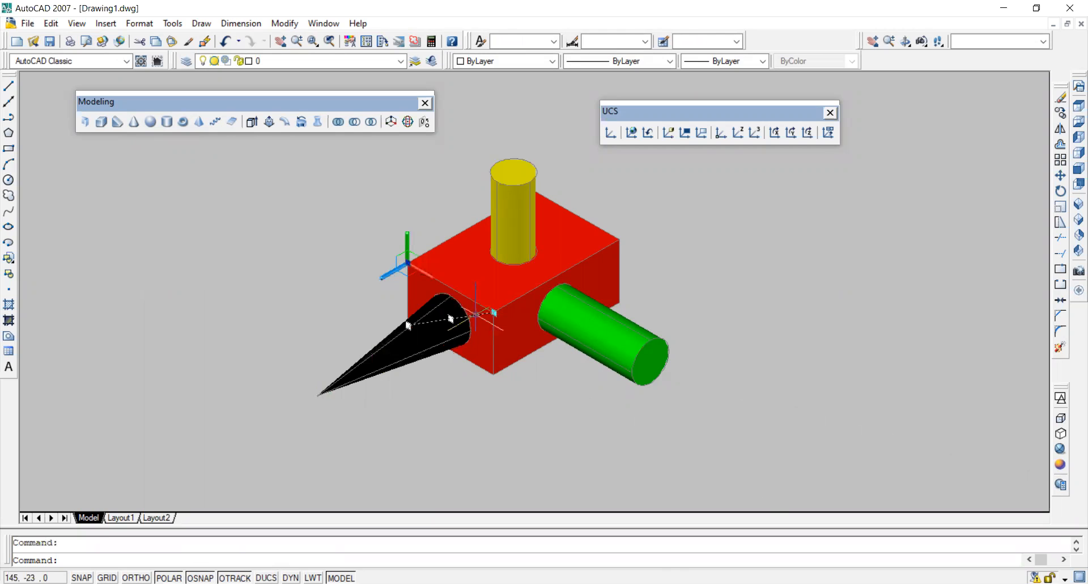
key("Delete")
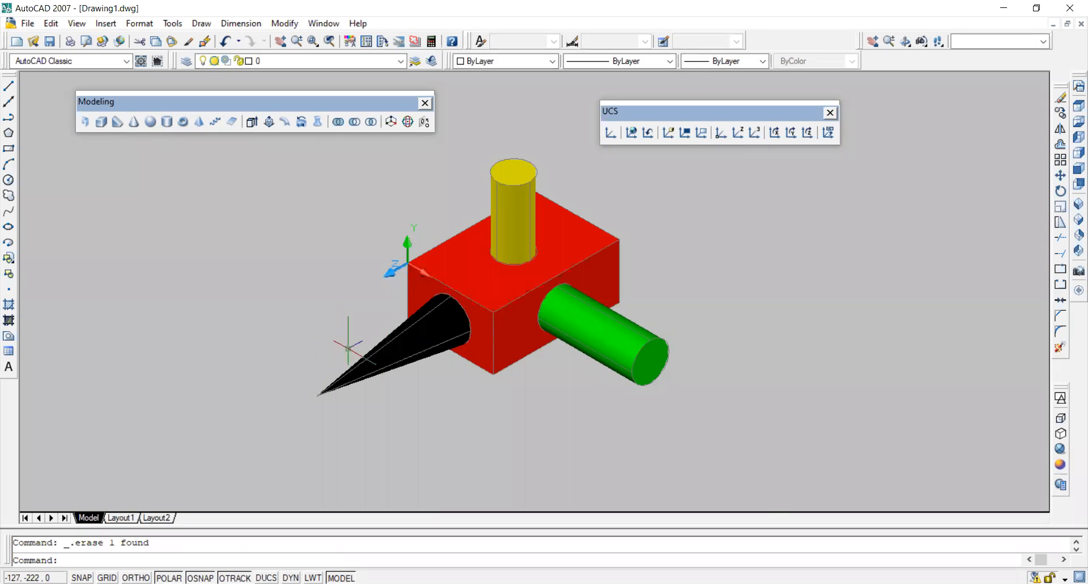
left_click(364, 366)
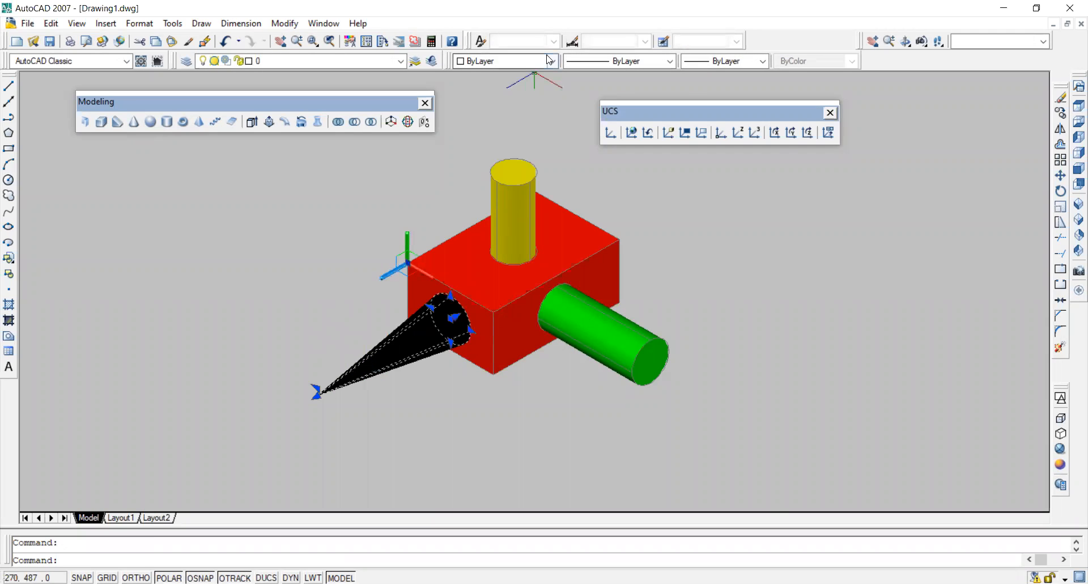
left_click(524, 61)
left_click(513, 143)
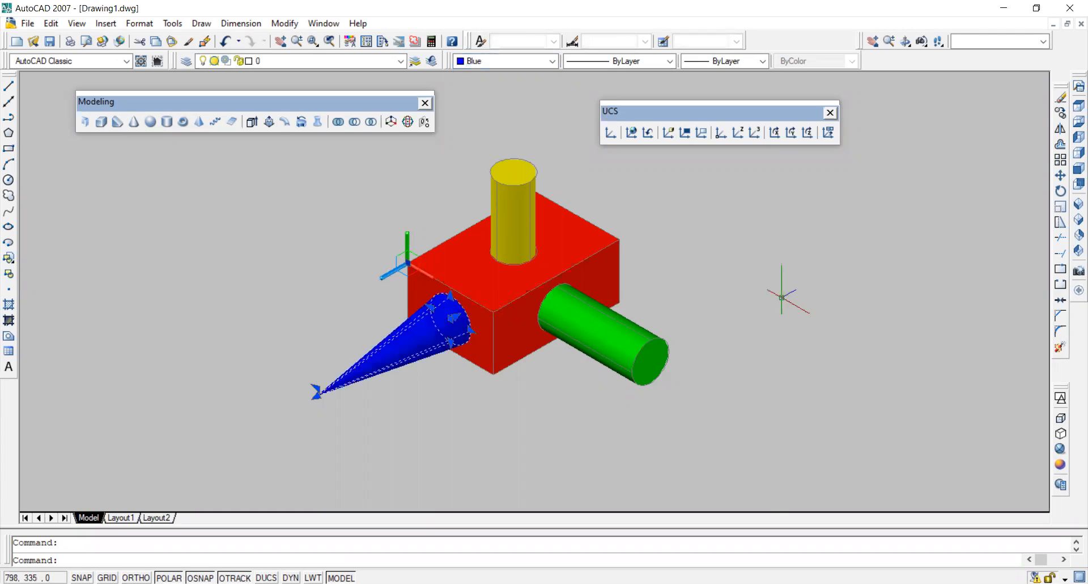
key("Escape")
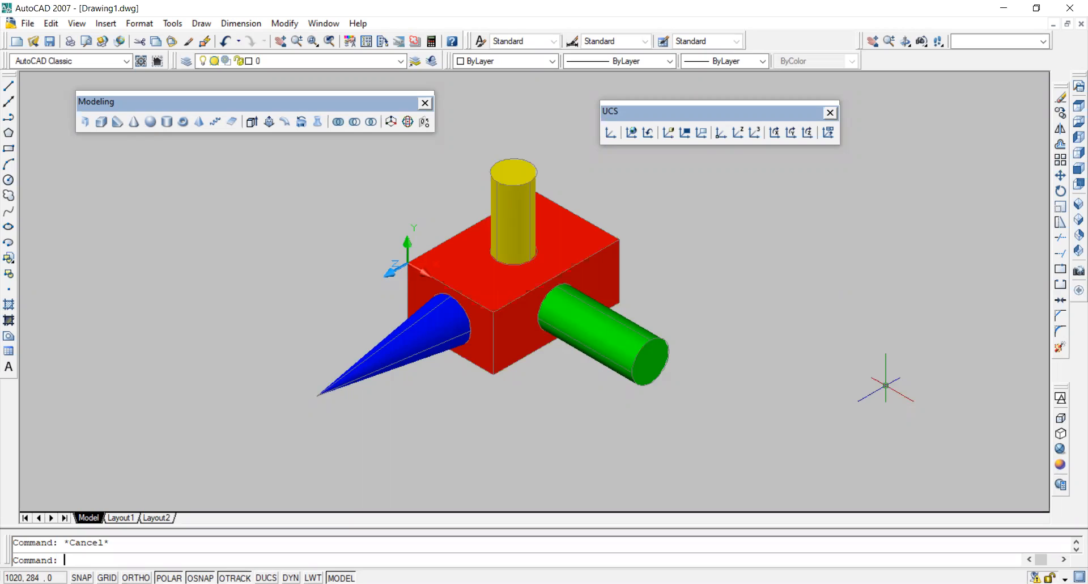
Step: Rotate the UCS 90° about its Y axis and another 90° about its X axis
left_click(797, 137)
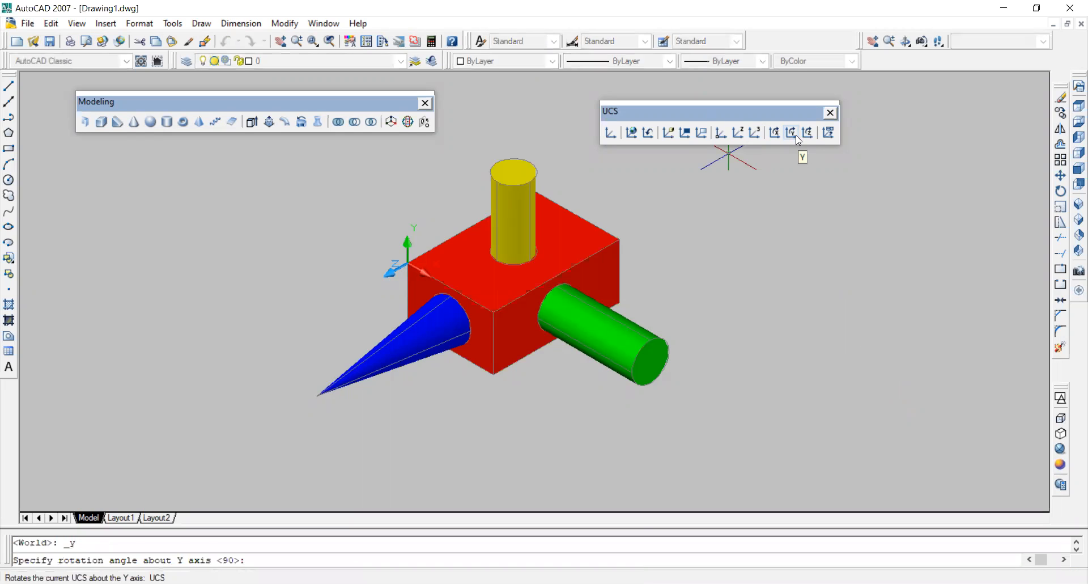
key("Return")
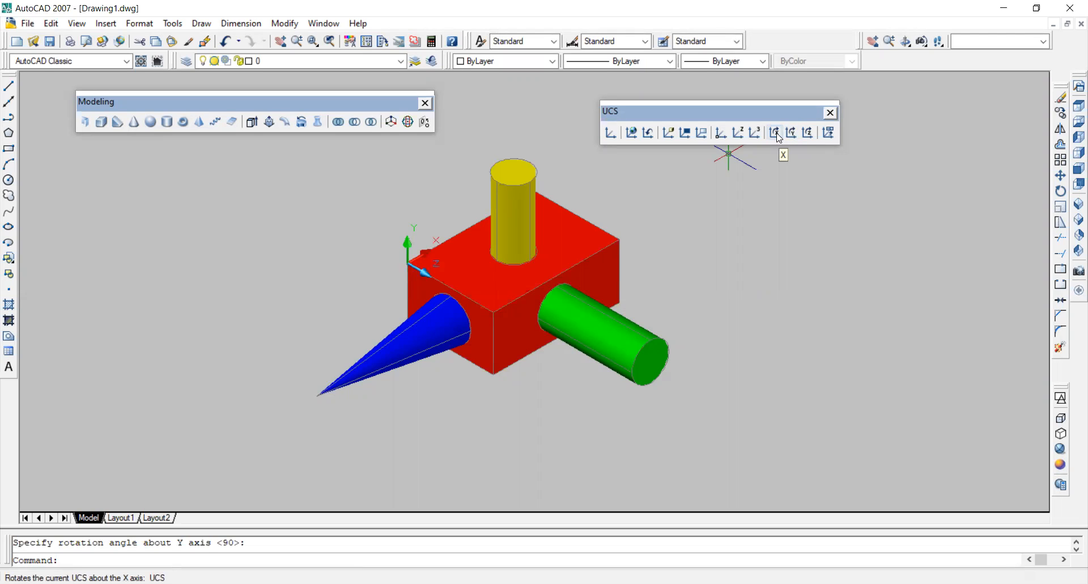
left_click(776, 133)
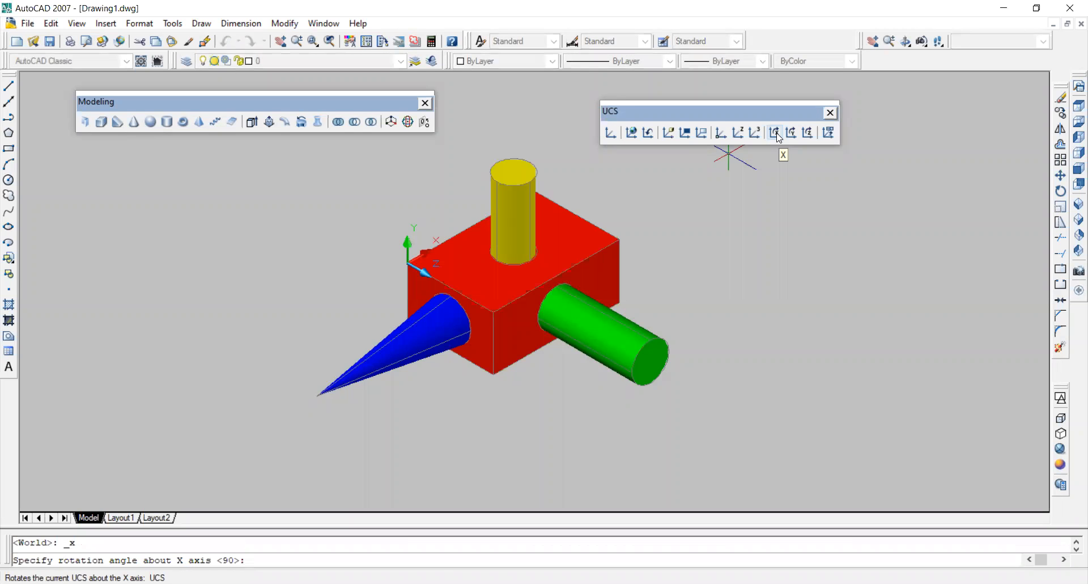
key("Return")
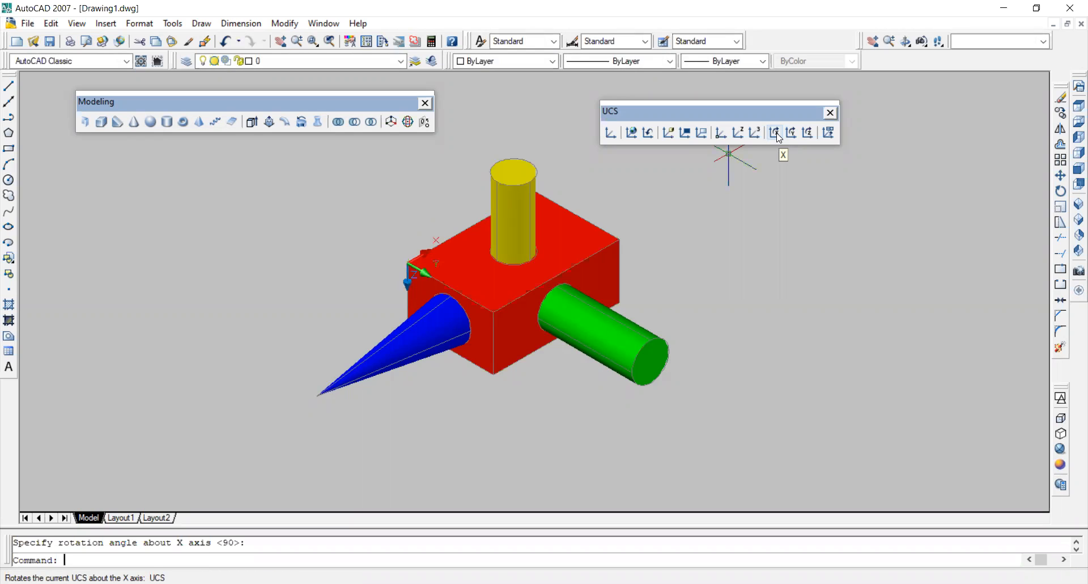
Step: Reset the UCS to World and move its origin to the tip of the blue cone
left_click(631, 132)
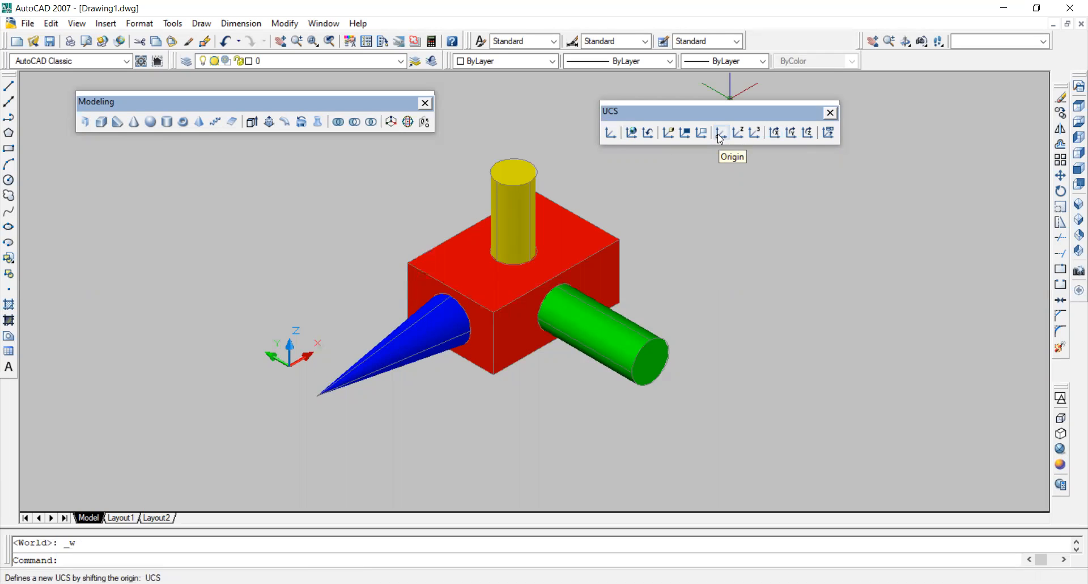
left_click(719, 136)
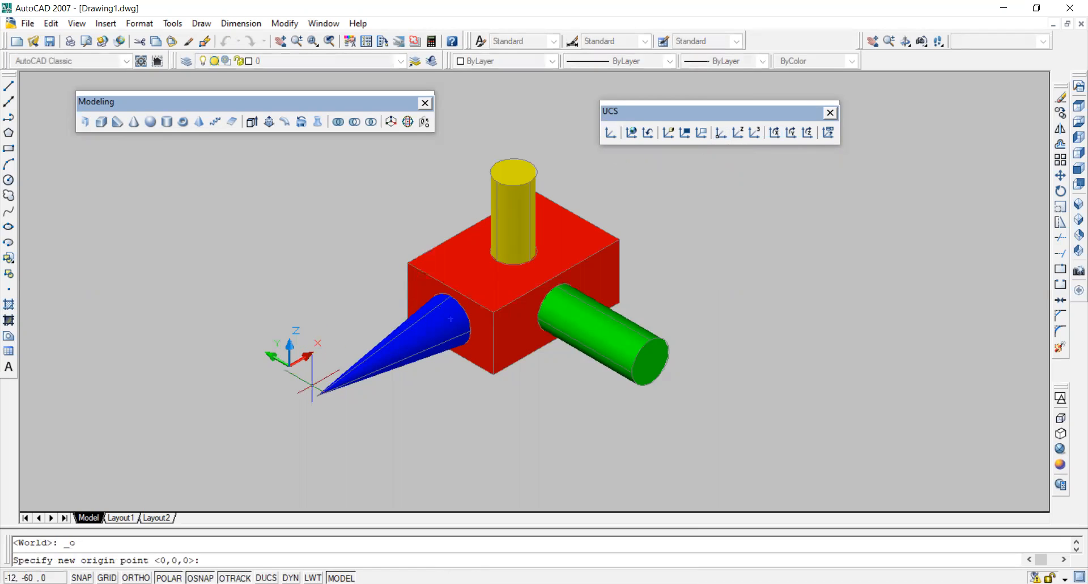
left_click(316, 396)
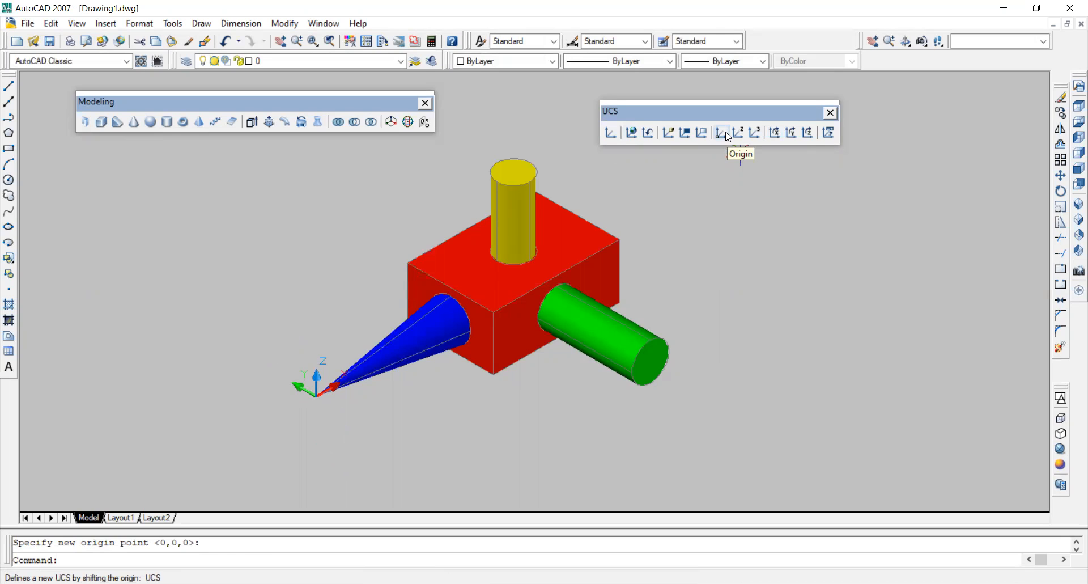
Step: Create a sphere centred on the UCS origin at the tip of the blue cone
left_click(151, 124)
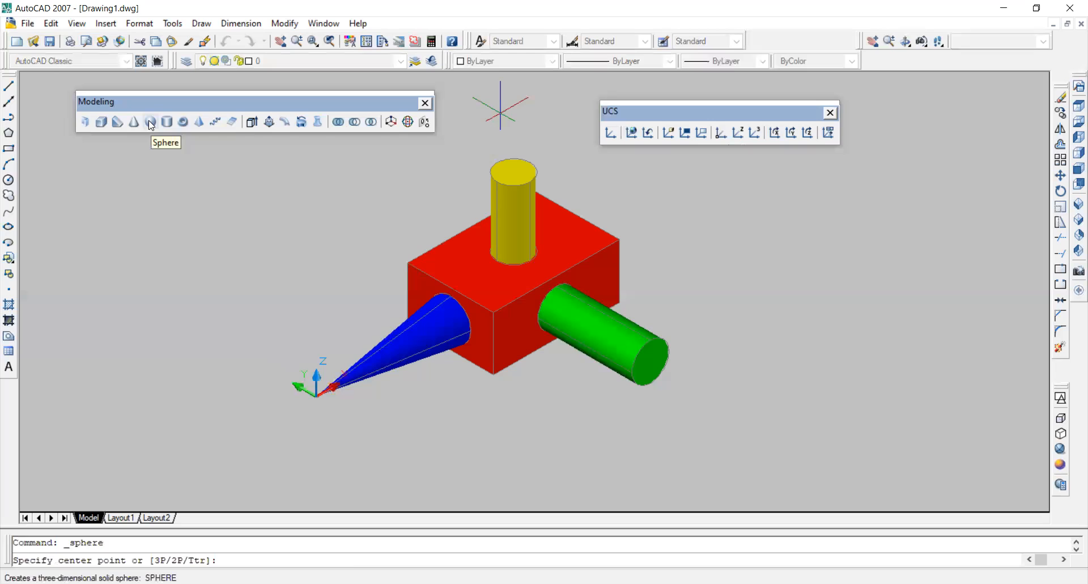
left_click(317, 395)
left_click(342, 418)
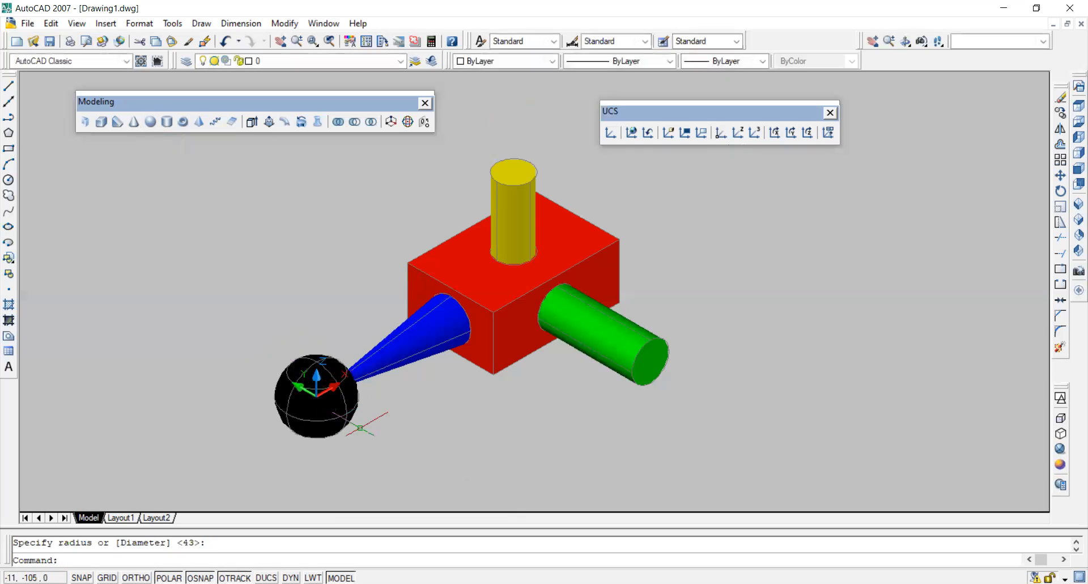
Step: Change the sphere's colour to Magenta and reset the UCS to World
left_click(541, 63)
left_click(495, 153)
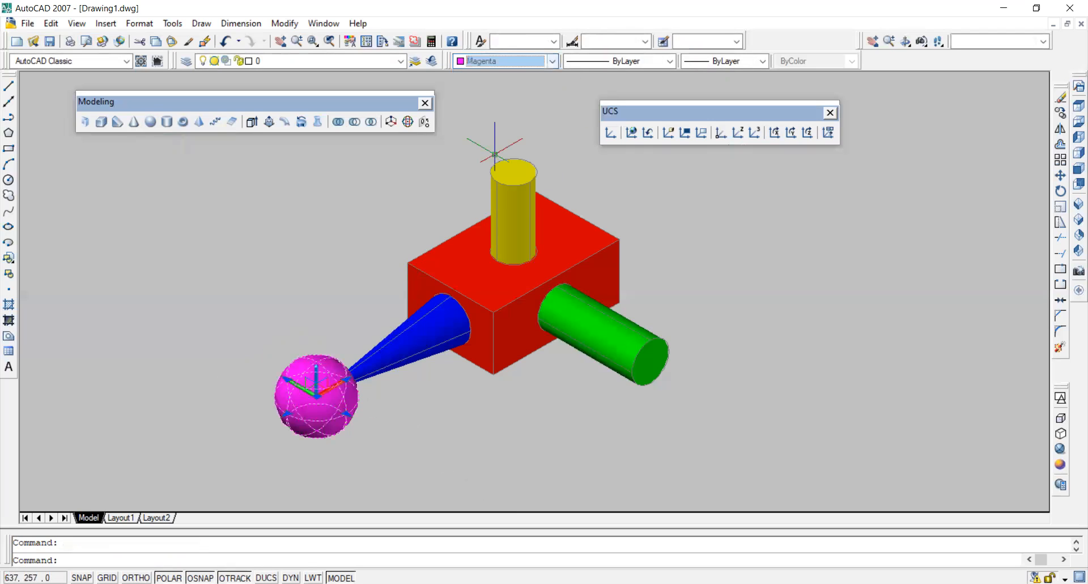
key("Escape")
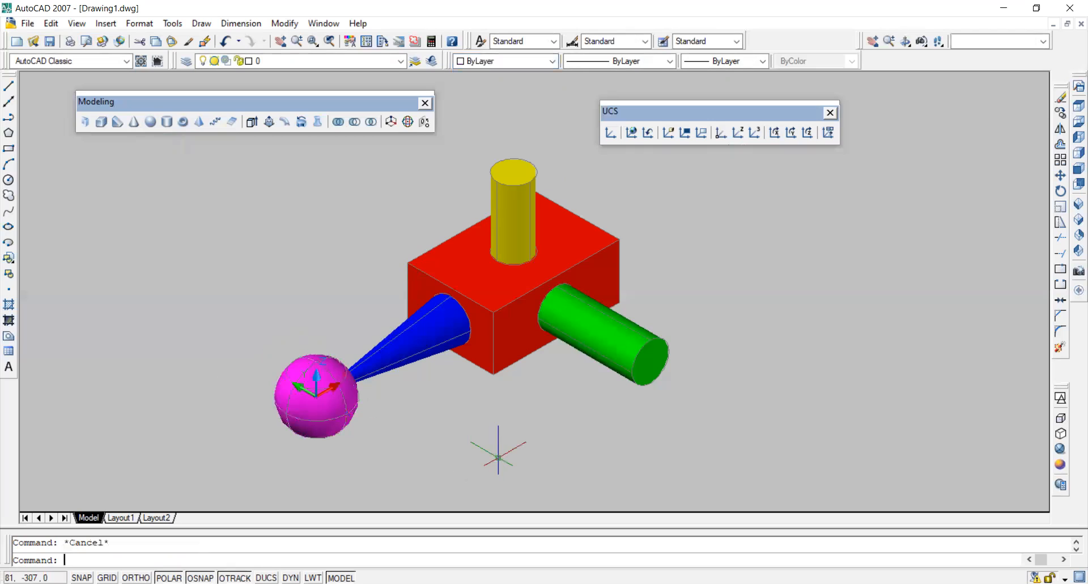
left_click(631, 134)
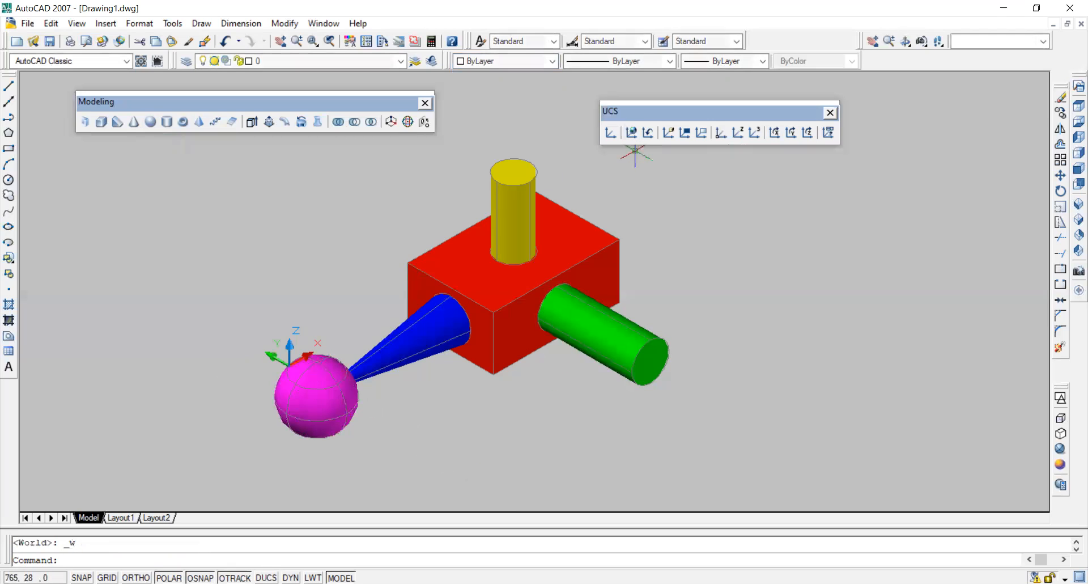
Step: Examine the model from the SE, NE and NW isometric viewpoints, finishing in the SW Isometric view
left_click(1074, 221)
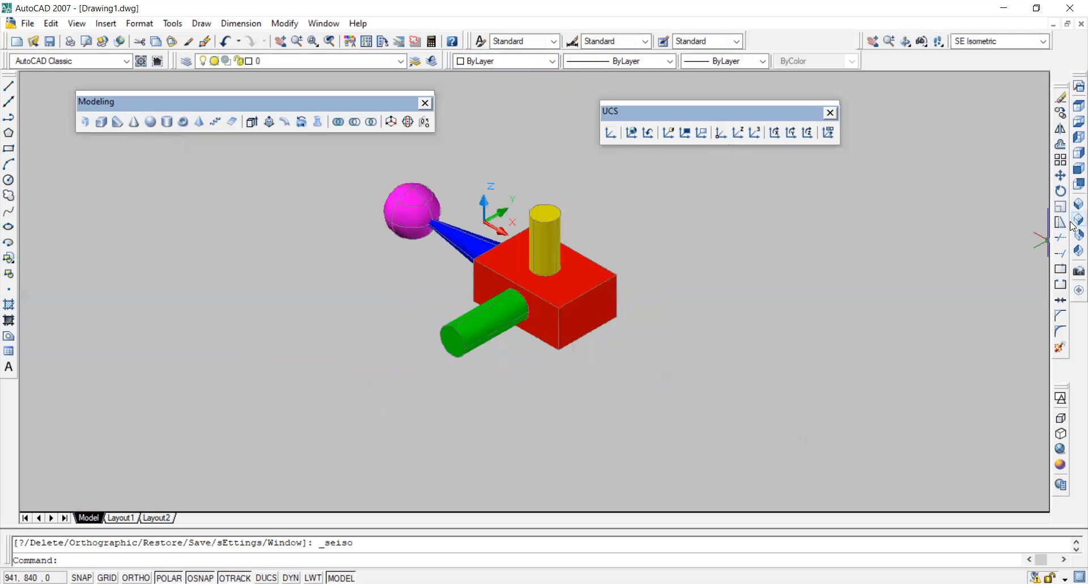
left_click(1073, 236)
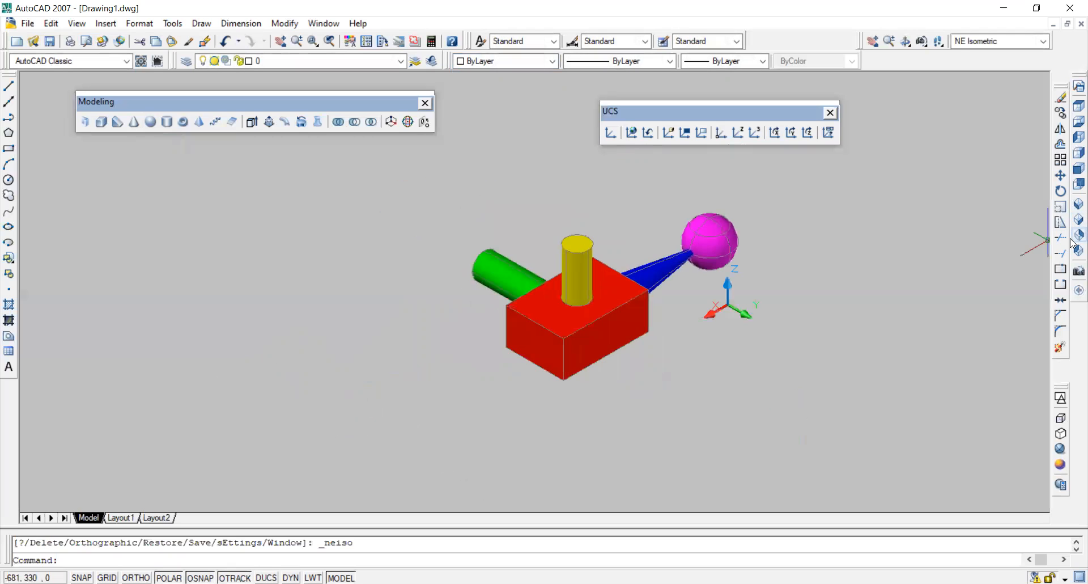
left_click(1074, 253)
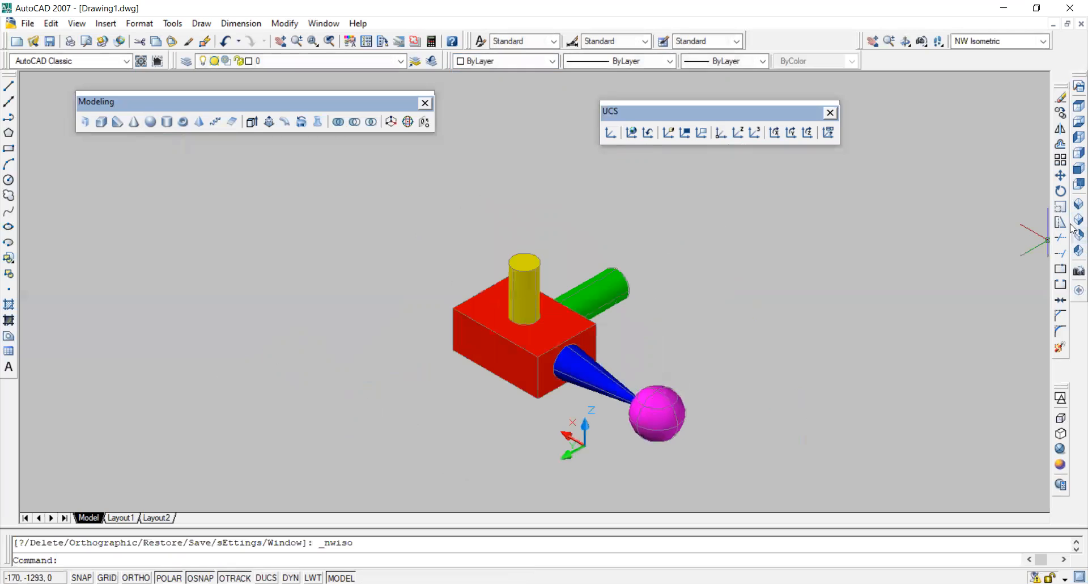
left_click(1073, 222)
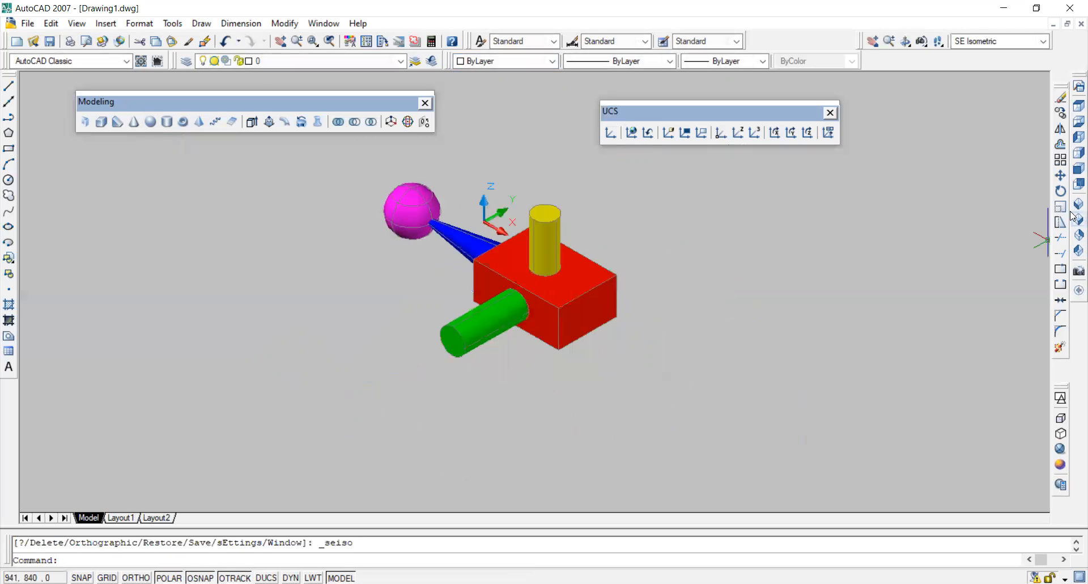
left_click(1072, 209)
left_click(1073, 251)
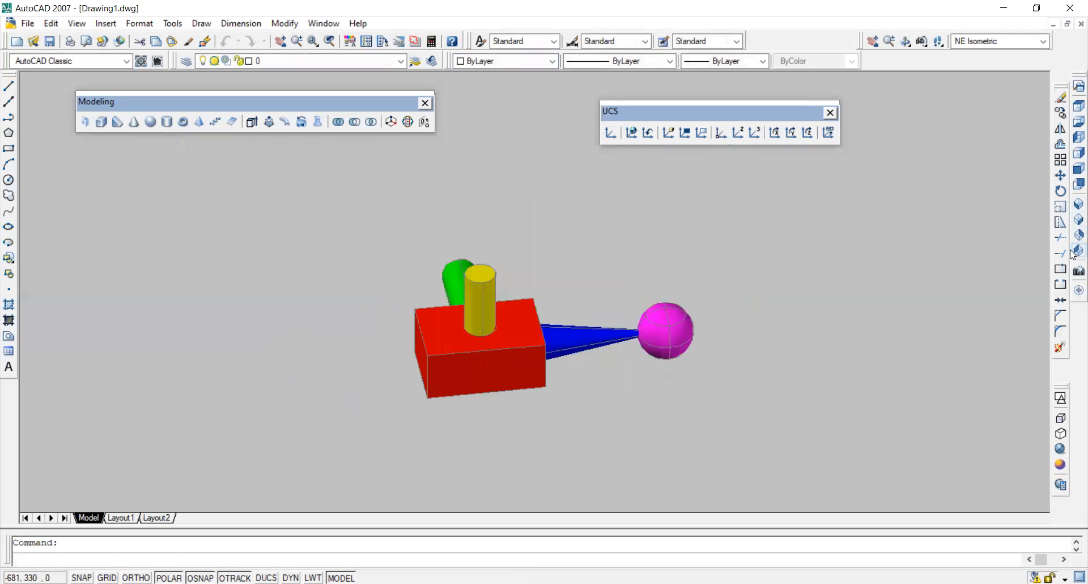
left_click(1077, 235)
left_click(1077, 205)
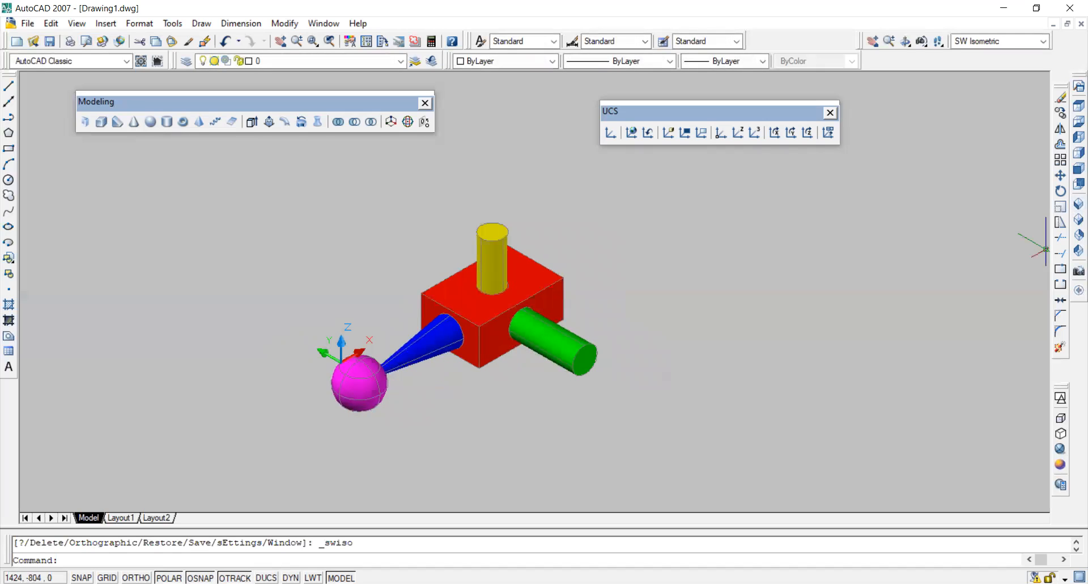
Step: Rotate the model view with Constrained Orbit and with Free Orbit to inspect the solids from different sides
left_click(907, 43)
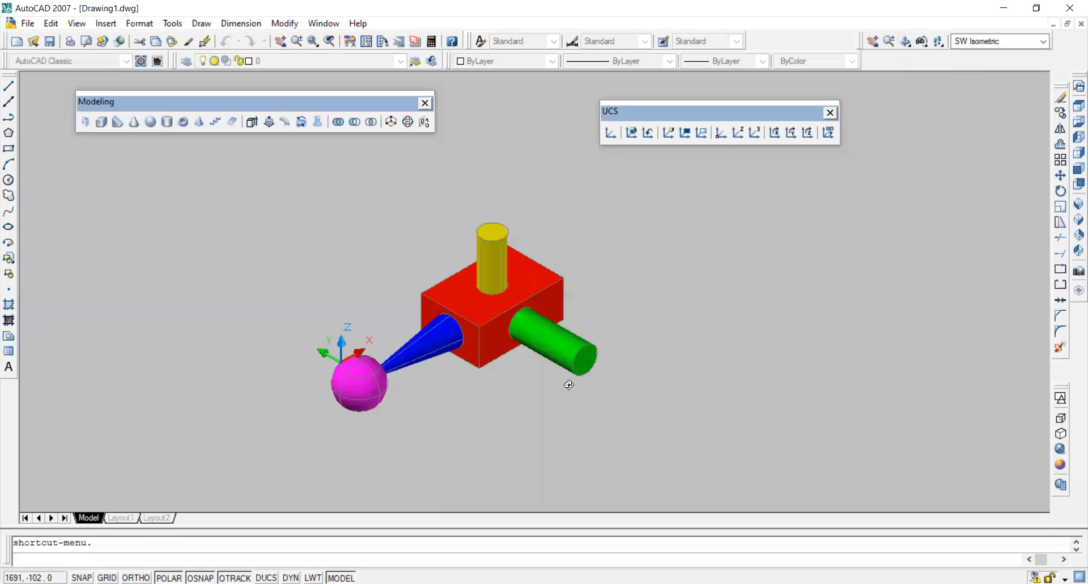
left_click_drag(568, 385, 663, 414)
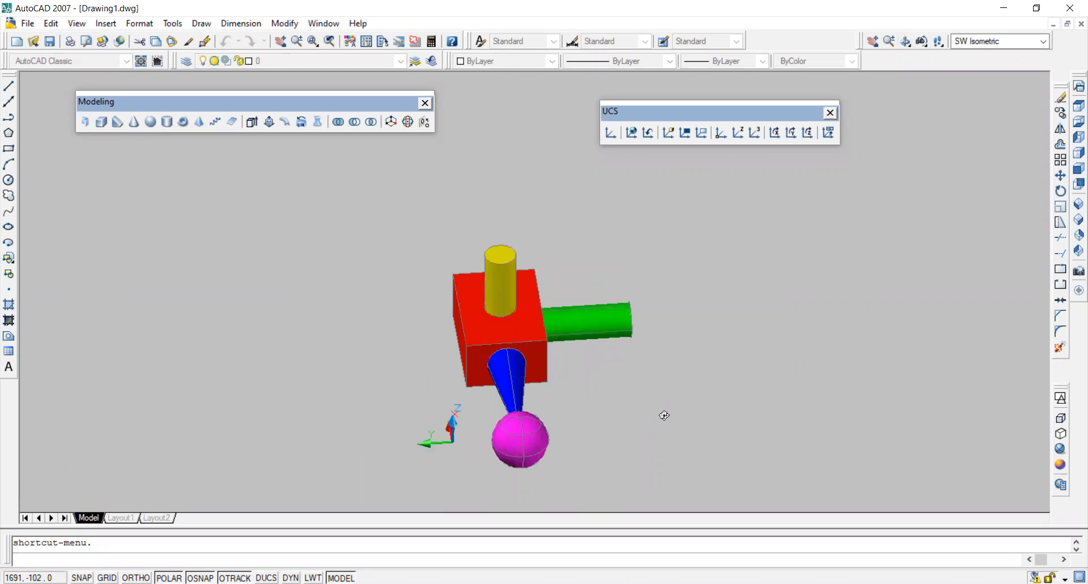
left_click(913, 49)
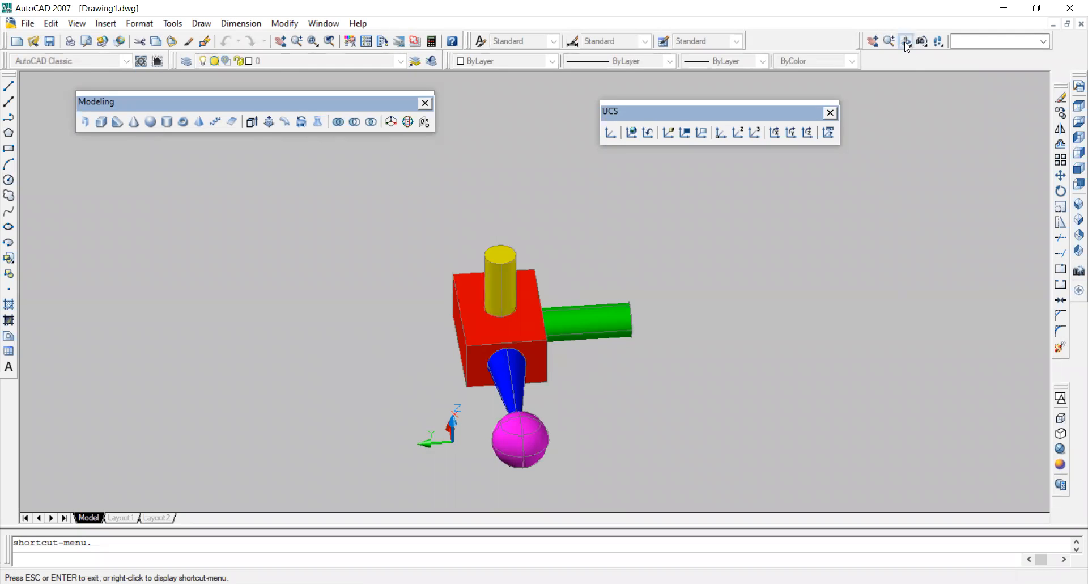
left_click(907, 46)
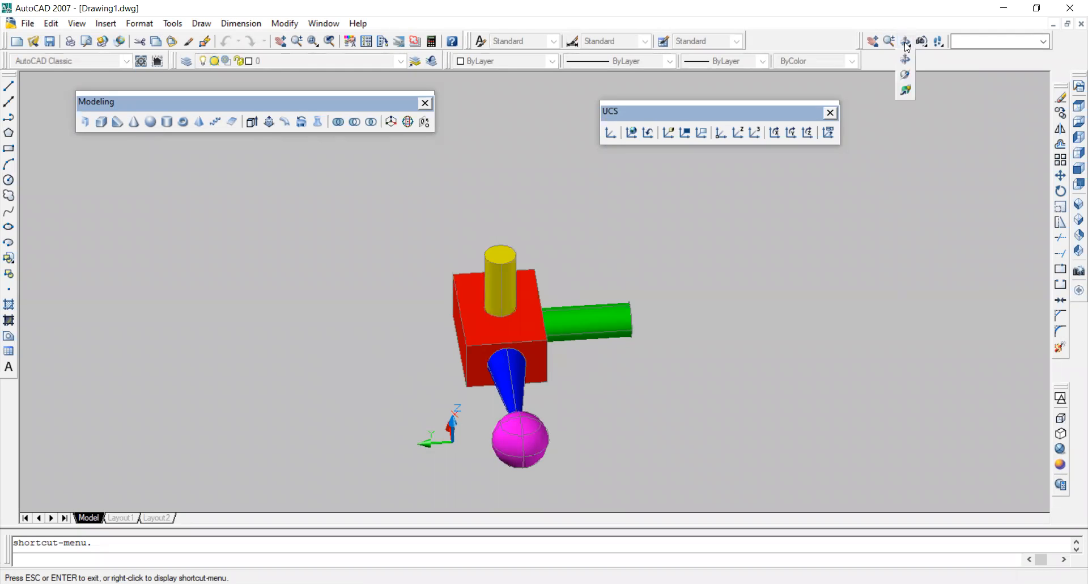
left_click(906, 74)
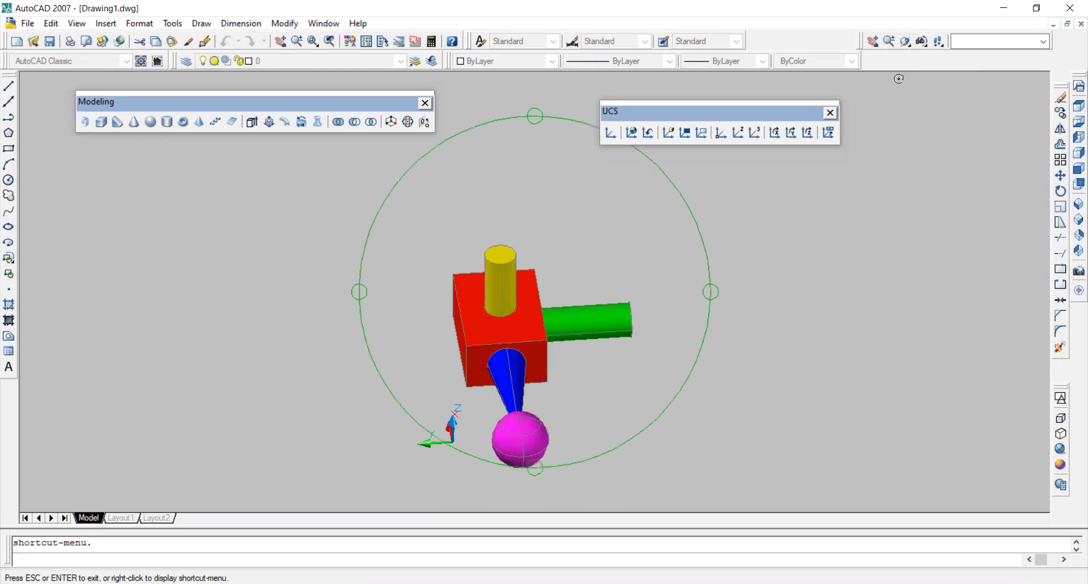
left_click_drag(696, 290, 675, 399)
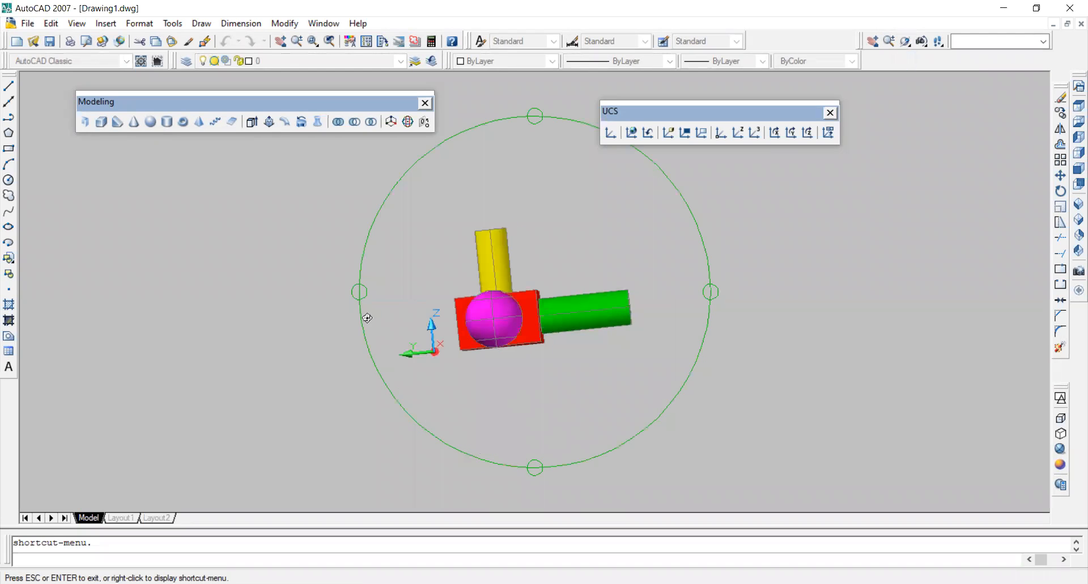
left_click_drag(362, 295, 522, 327)
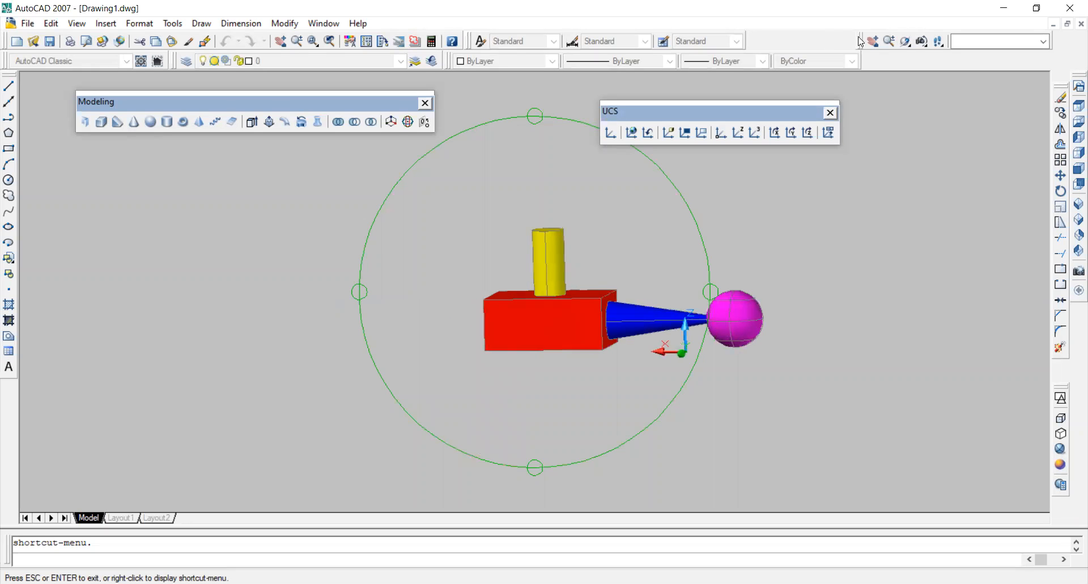
Step: Set the model view spinning with Continuous Orbit and exit the command
left_click_drag(907, 46, 907, 52)
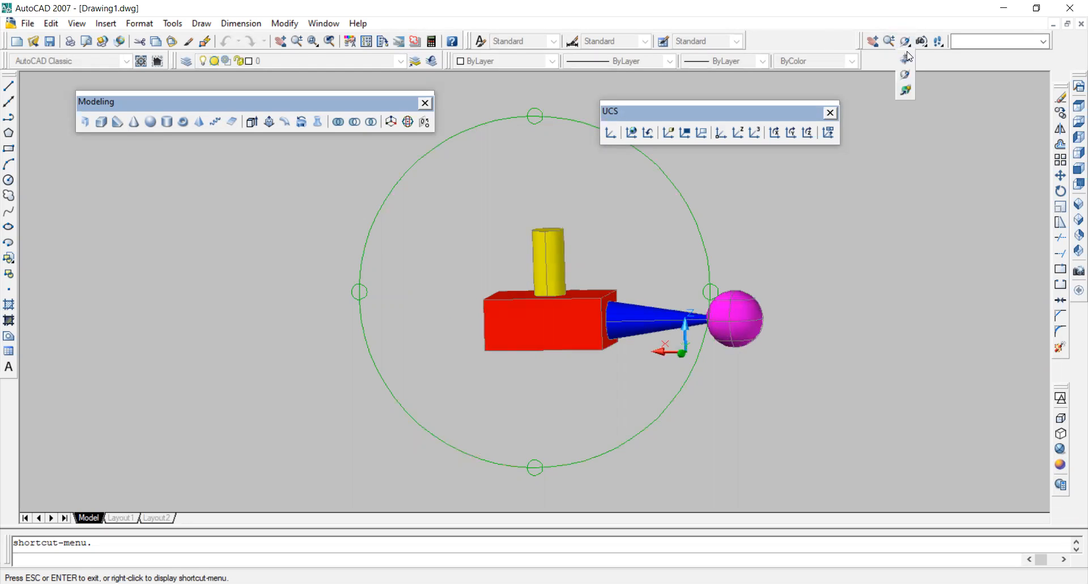
left_click(906, 96)
left_click_drag(802, 360, 751, 300)
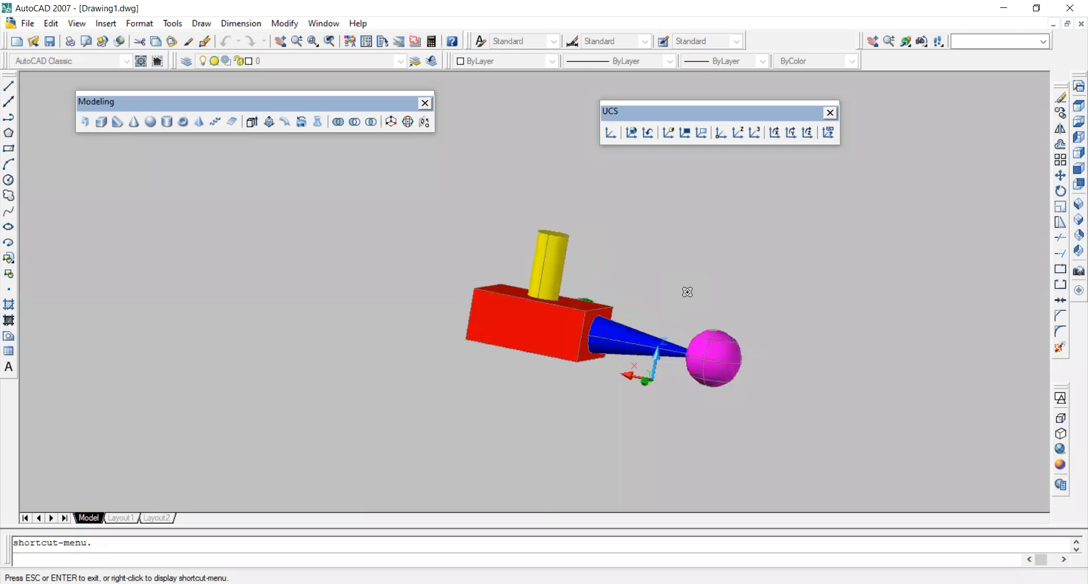
key("Escape")
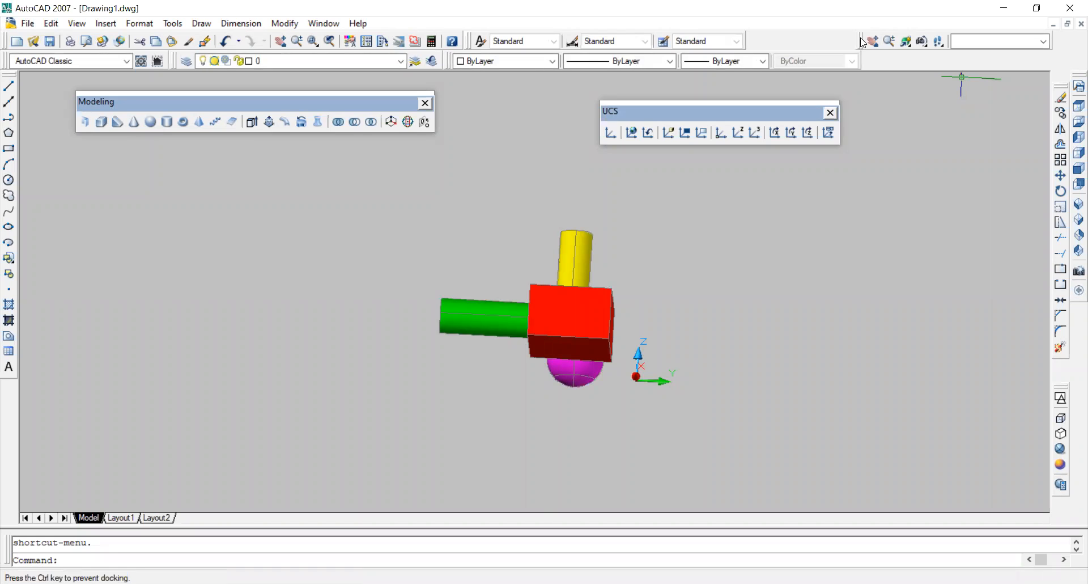
Step: Undock the 3D Navigation toolbar and dock it again in the same row as the Standard and Styles toolbars
left_click_drag(858, 216, 858, 217)
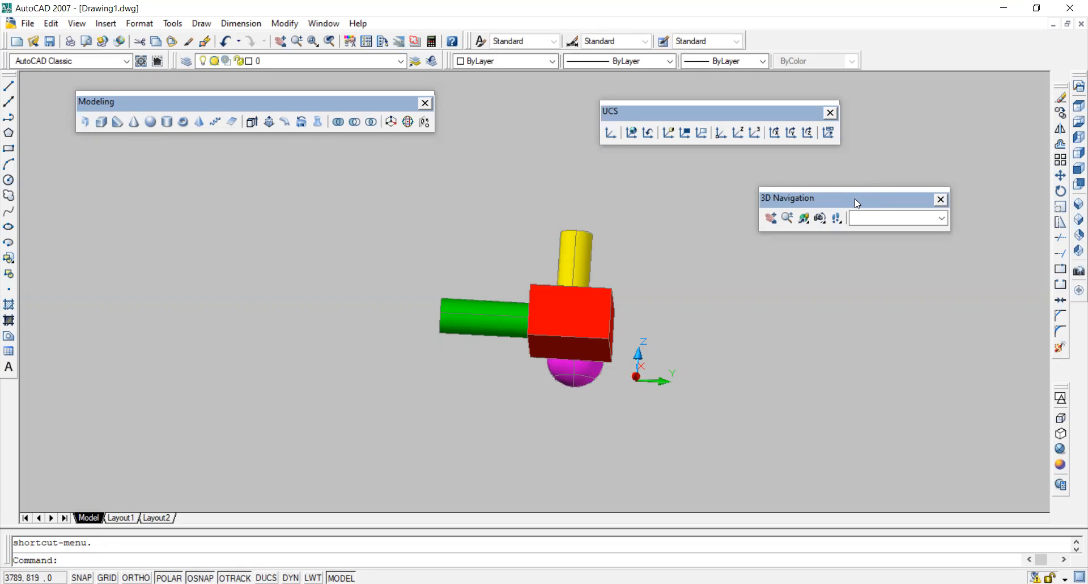
left_click_drag(855, 198, 872, 51)
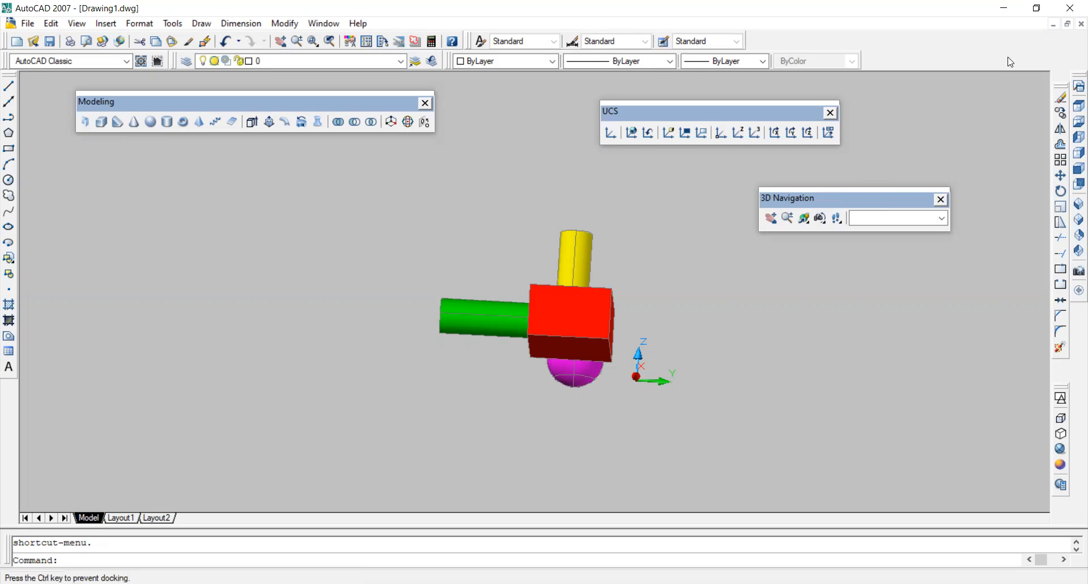
left_click_drag(981, 56, 977, 56)
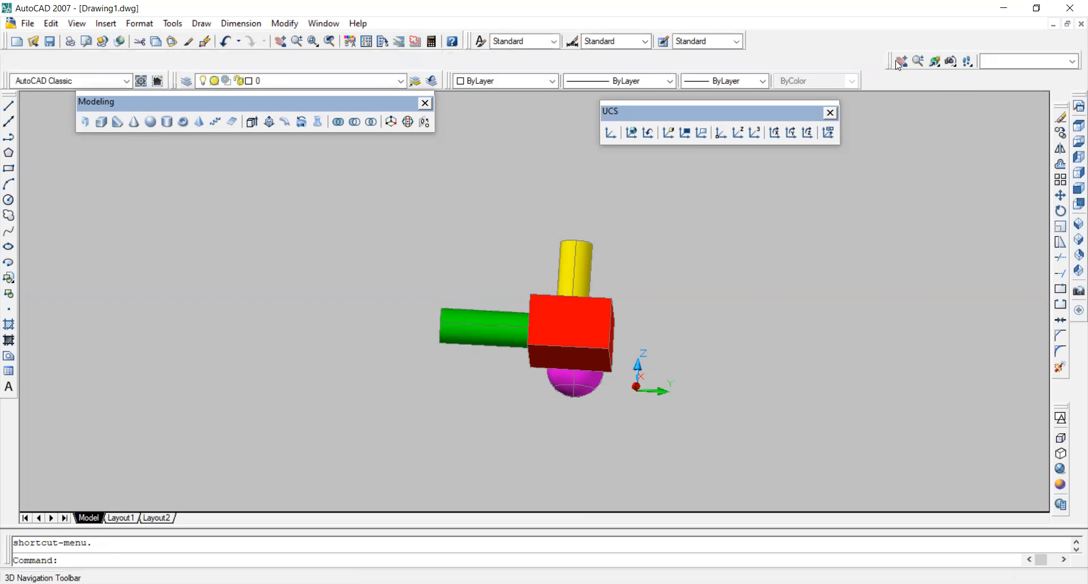
left_click_drag(844, 42, 892, 42)
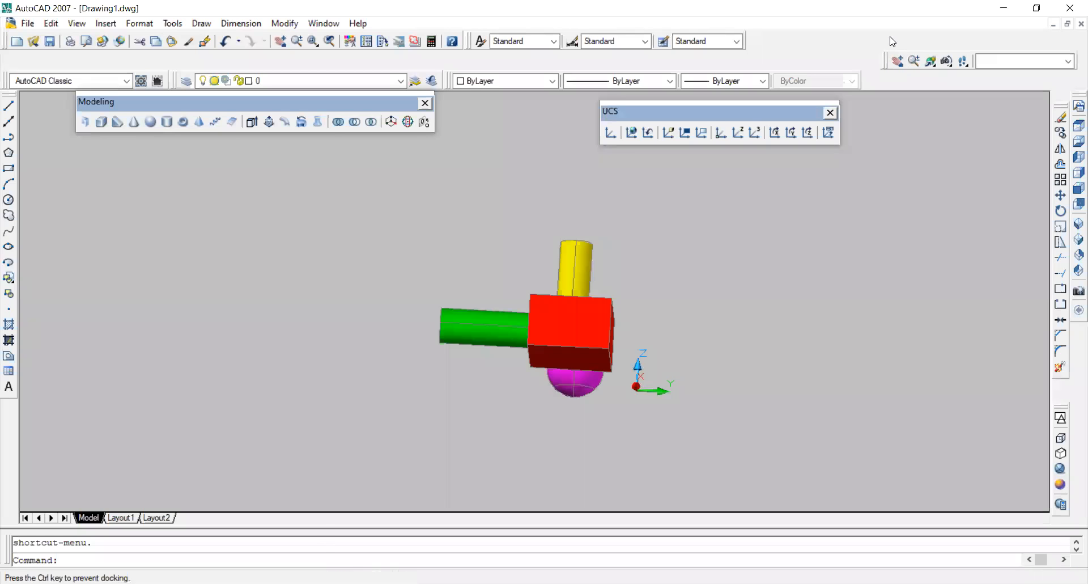
mouse_move(985, 49)
left_mouse_down()
mouse_move(943, 49)
mouse_move(948, 59)
mouse_move(946, 42)
left_mouse_up()
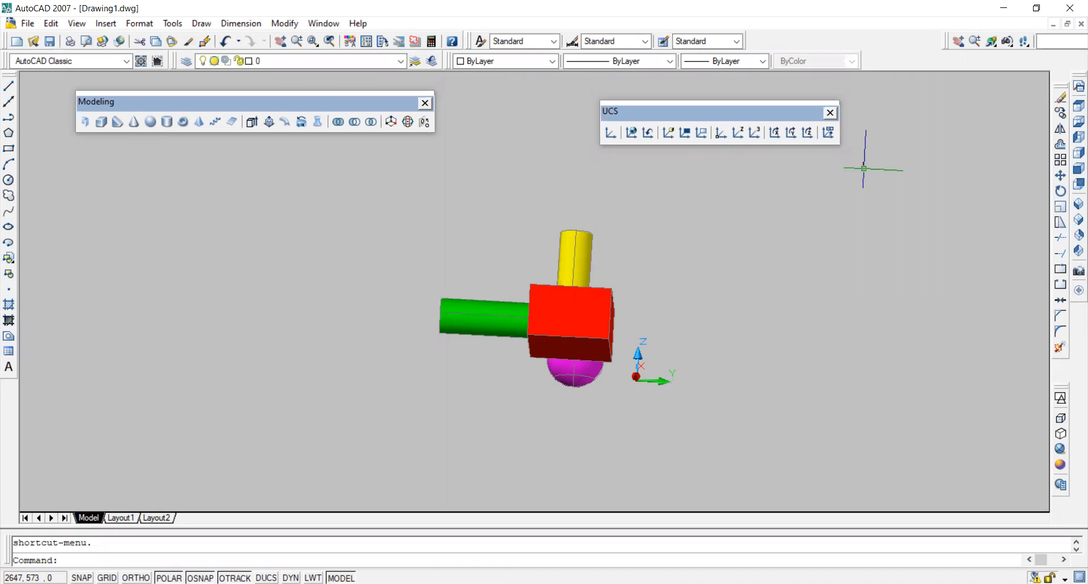
Step: Examine the model in the SW Isometric, Top, Bottom, Left, Right, Front and Back views, and return to SW Isometric
left_click(1072, 209)
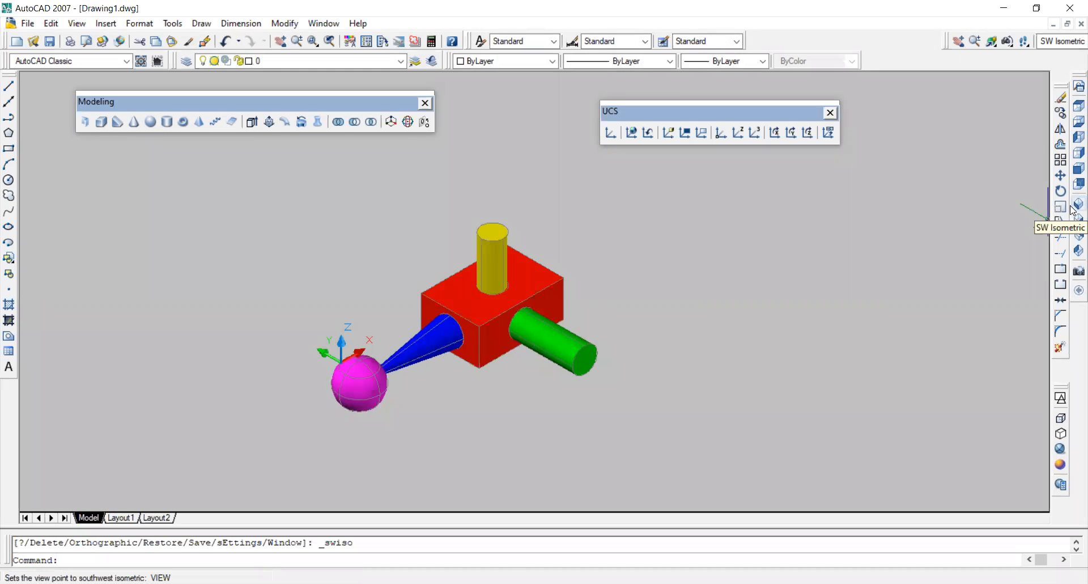
left_click(1077, 106)
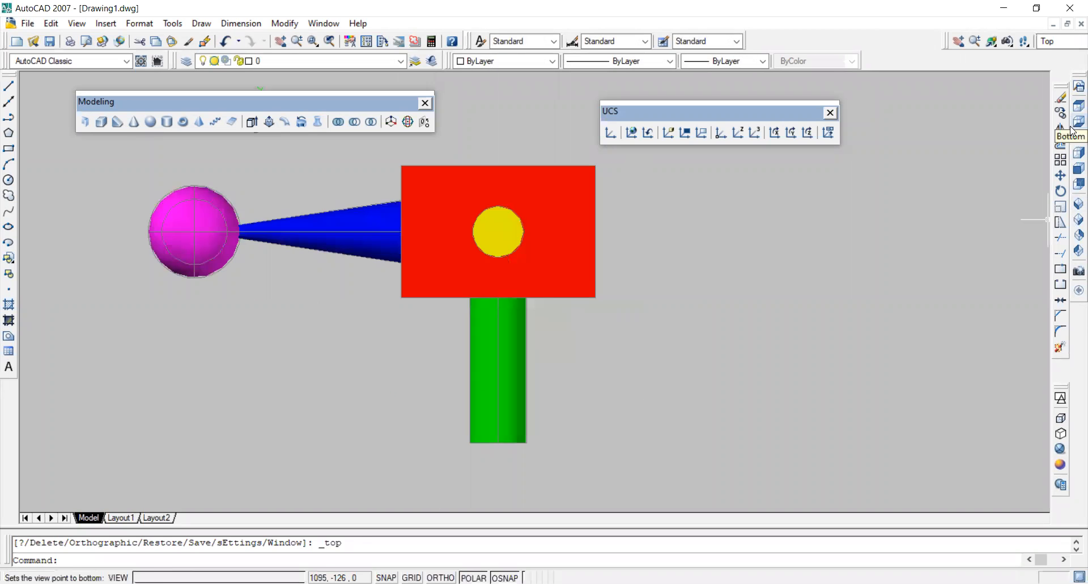
left_click(1071, 123)
left_click(1073, 142)
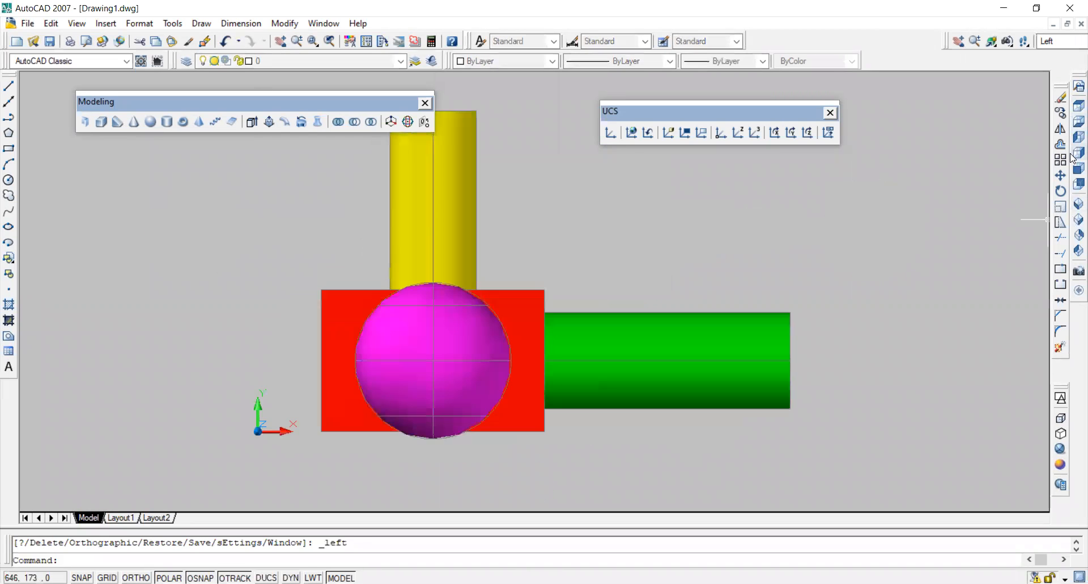
left_click(1073, 156)
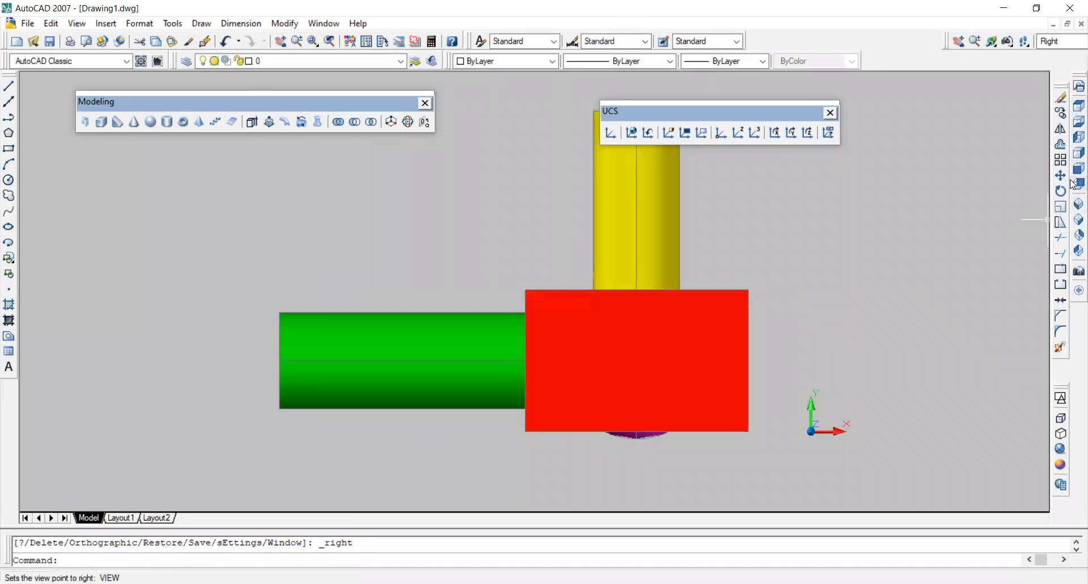
left_click(1073, 168)
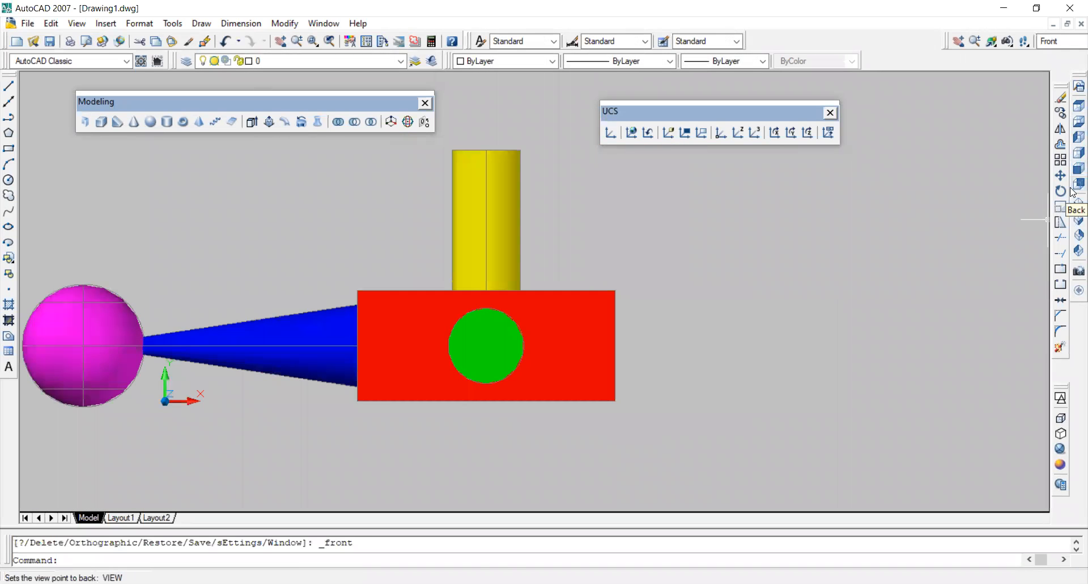
left_click(1074, 186)
left_click(1073, 202)
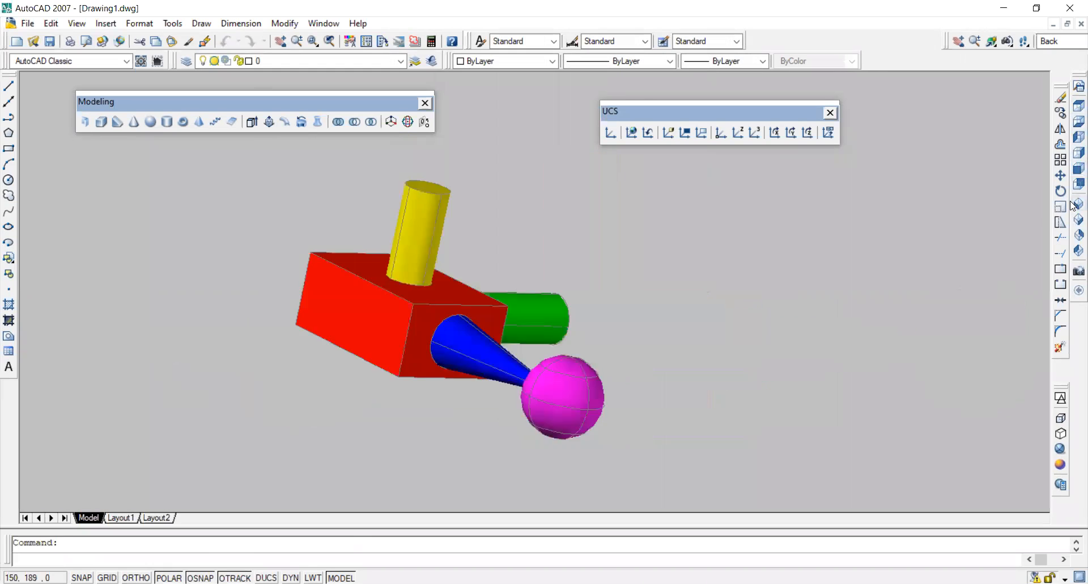